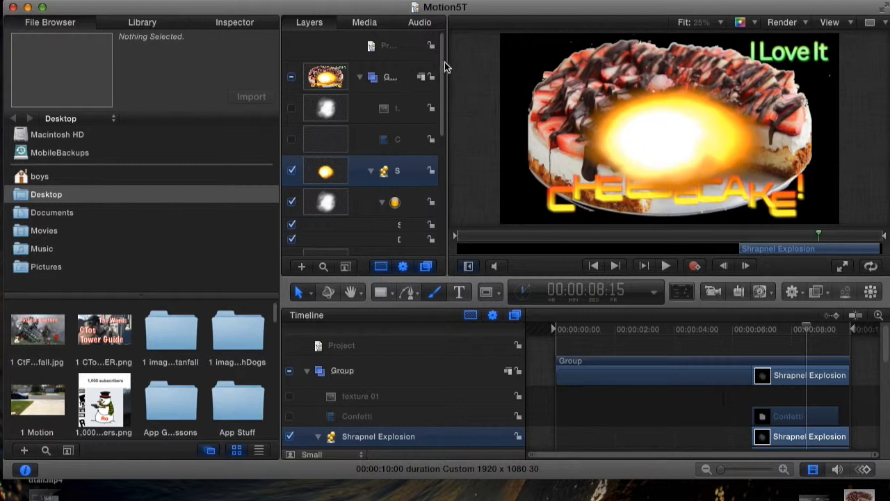
Look through the cheesecake project's layers and timeline, and play the animation from the start.
{"action": "scroll", "coordinate": [393, 104], "scroll_direction": "down", "scroll_amount": 5}
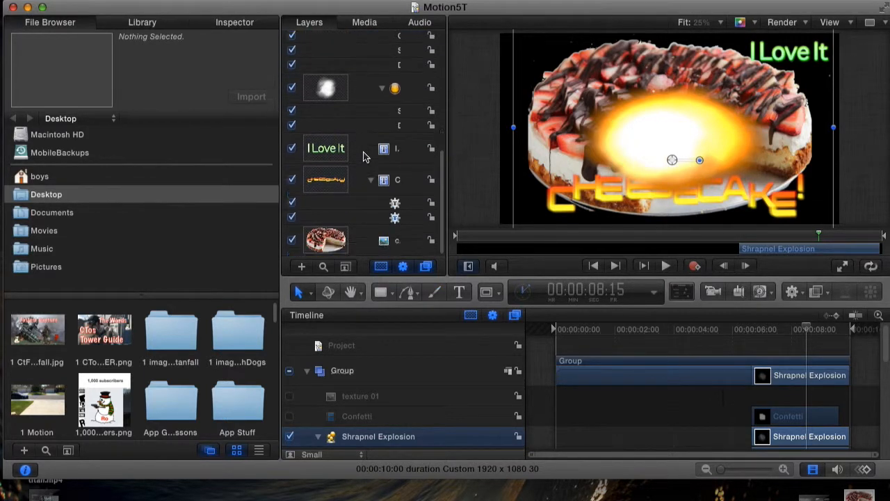
{"action": "scroll", "coordinate": [363, 154], "scroll_direction": "up", "scroll_amount": 3}
{"action": "scroll", "coordinate": [363, 149], "scroll_direction": "up", "scroll_amount": 2}
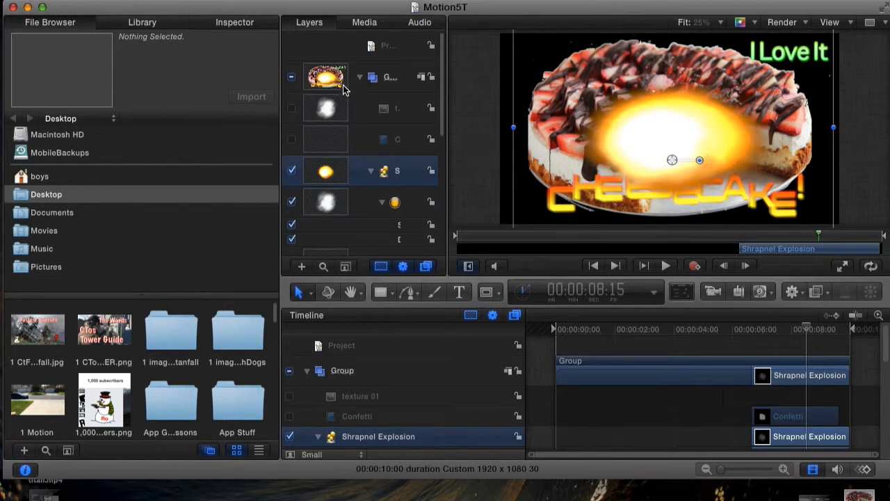
{"action": "scroll", "coordinate": [416, 374], "scroll_direction": "down", "scroll_amount": 5}
{"action": "left_click", "coordinate": [344, 379]}
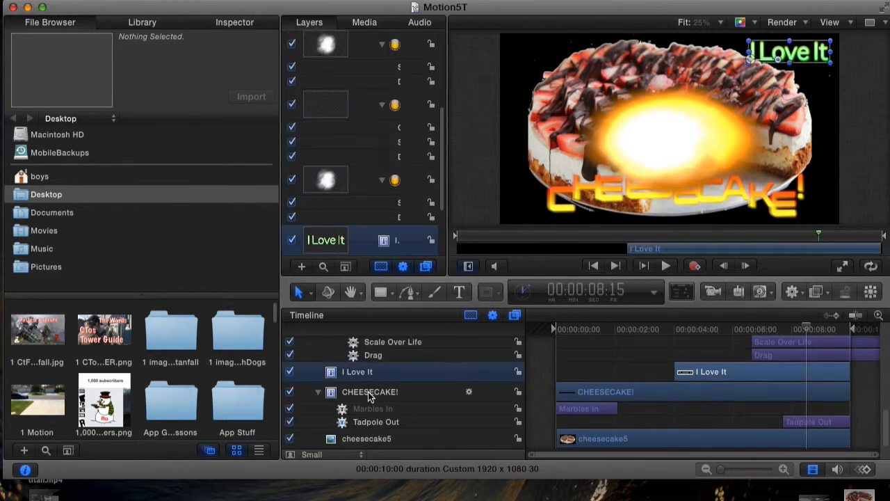
{"action": "scroll", "coordinate": [345, 379], "scroll_direction": "up", "scroll_amount": 5}
{"action": "left_click", "coordinate": [593, 265]}
{"action": "left_click", "coordinate": [666, 265]}
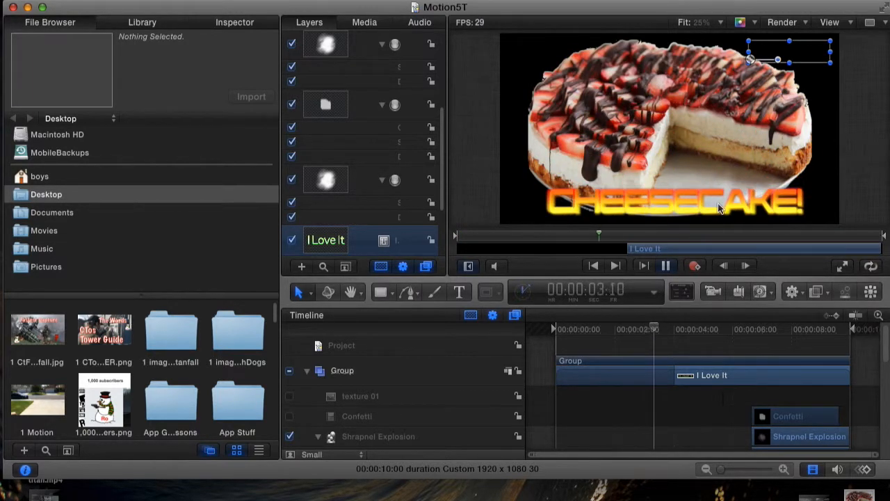
{"action": "left_click", "coordinate": [802, 293]}
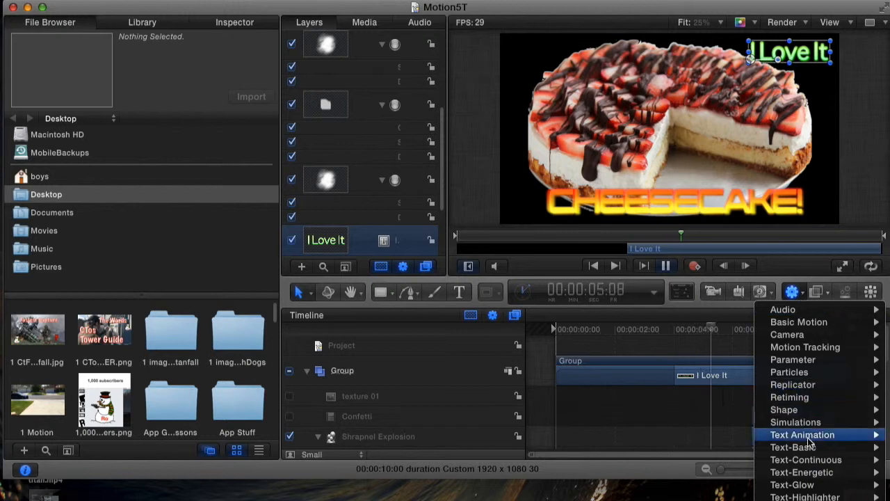
{"action": "left_click", "coordinate": [799, 292]}
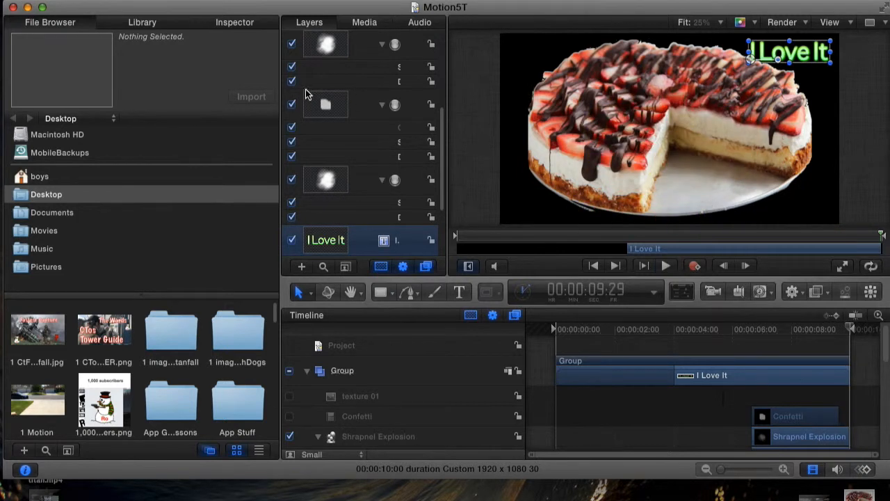
Browse all Behaviors in the Library and show its search field.
{"action": "left_click", "coordinate": [232, 25]}
{"action": "left_click", "coordinate": [104, 25]}
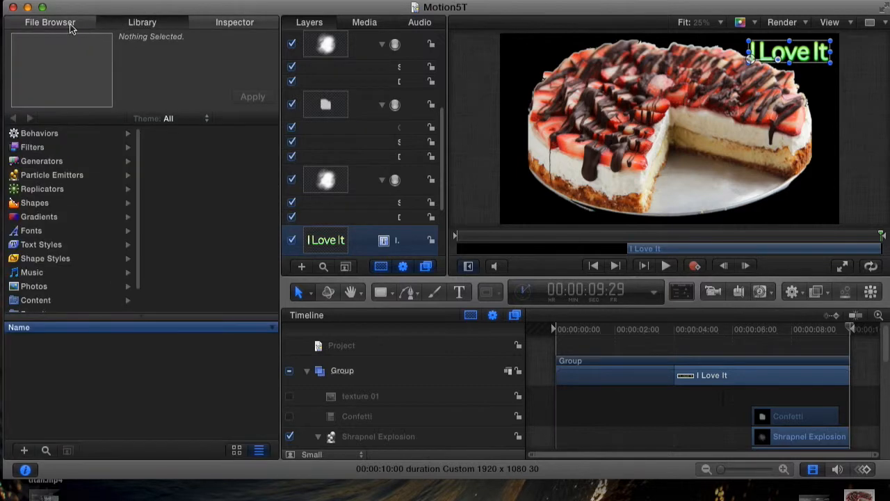
{"action": "left_click", "coordinate": [62, 133]}
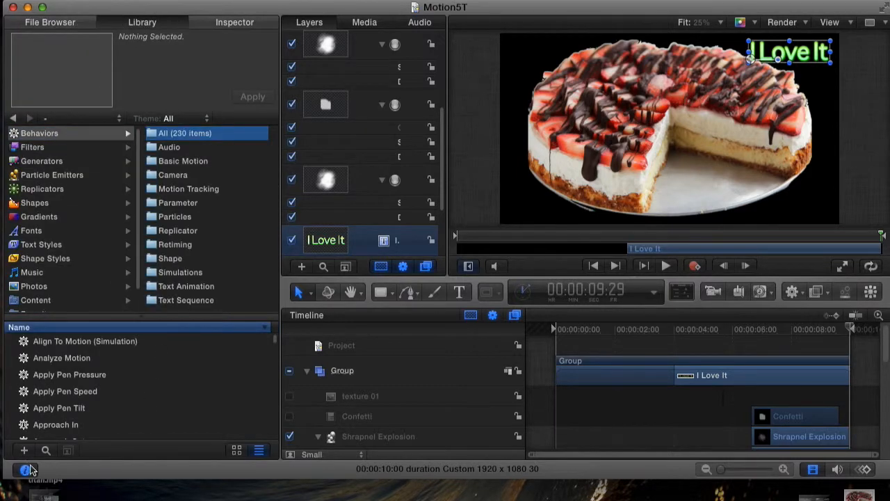
{"action": "left_click", "coordinate": [46, 450]}
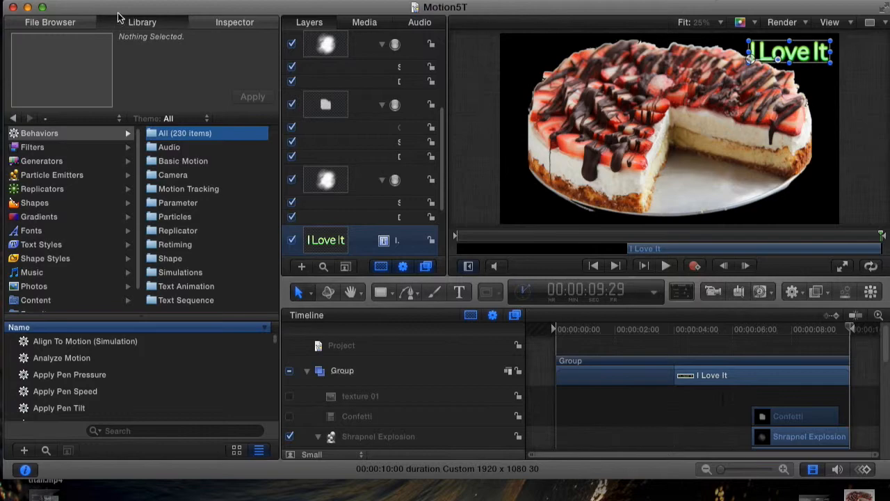
Leave the cheesecake project and bring up the Project Browser with the blank Motion Project template selected.
{"action": "left_click", "coordinate": [64, 2]}
{"action": "left_click", "coordinate": [109, 172]}
{"action": "left_click", "coordinate": [304, 156]}
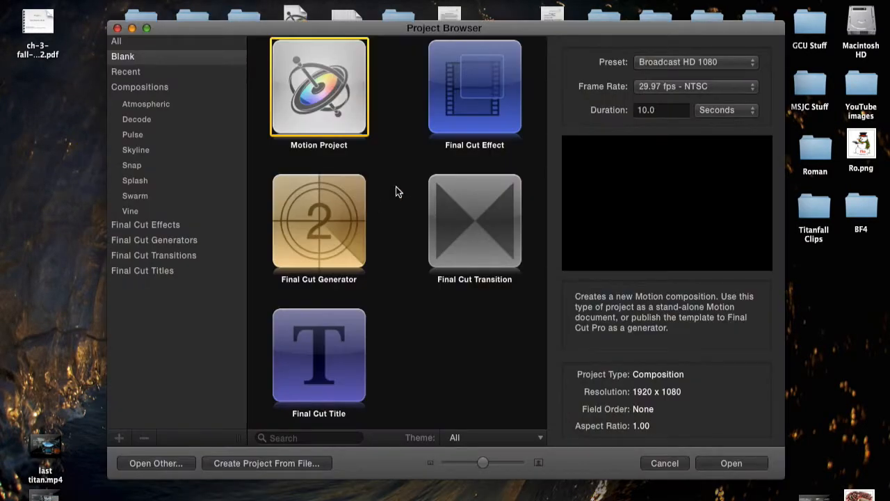
{"action": "left_click_drag", "start_coordinate": [403, 34], "coordinate": [406, 7]}
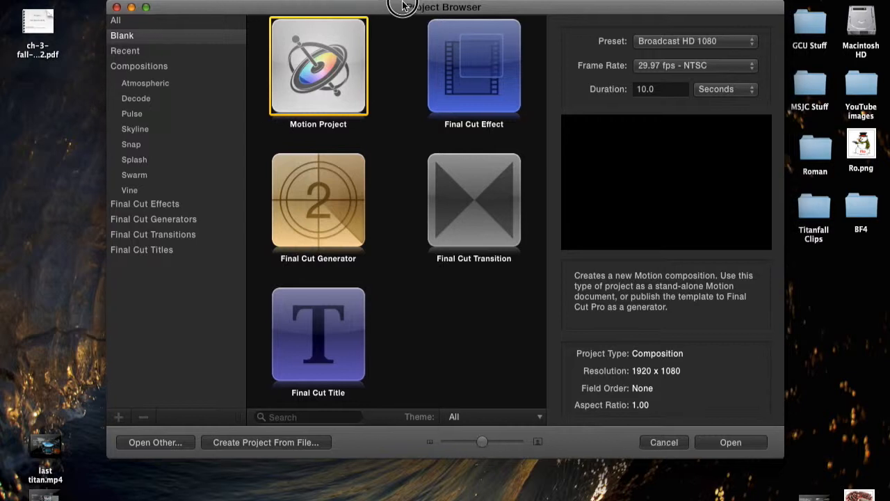
{"action": "key", "text": "Right"}
{"action": "left_click_drag", "start_coordinate": [402, 4], "coordinate": [393, 14]}
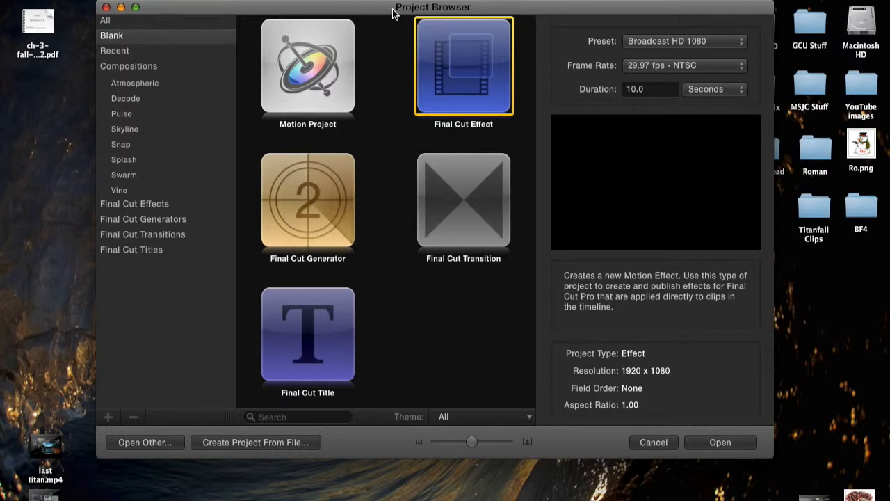
{"action": "left_click", "coordinate": [330, 66]}
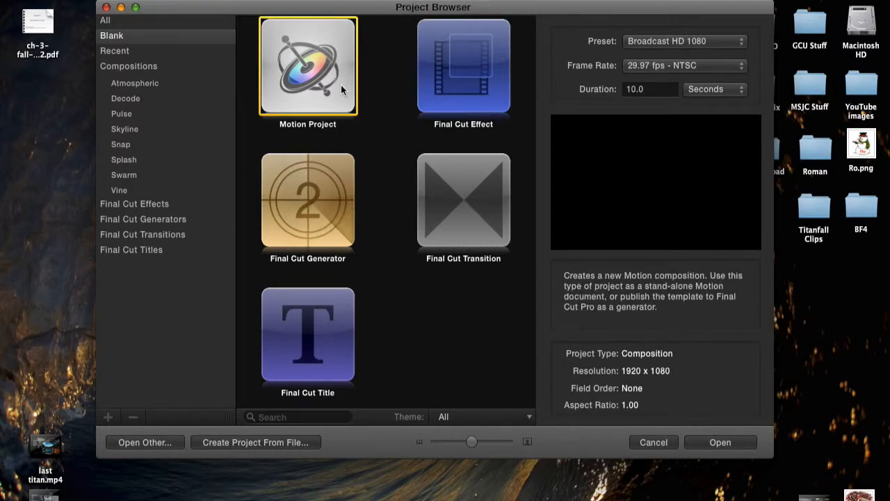
Create a new project from the desktop movie file 1 Motion.
{"action": "left_click", "coordinate": [264, 442]}
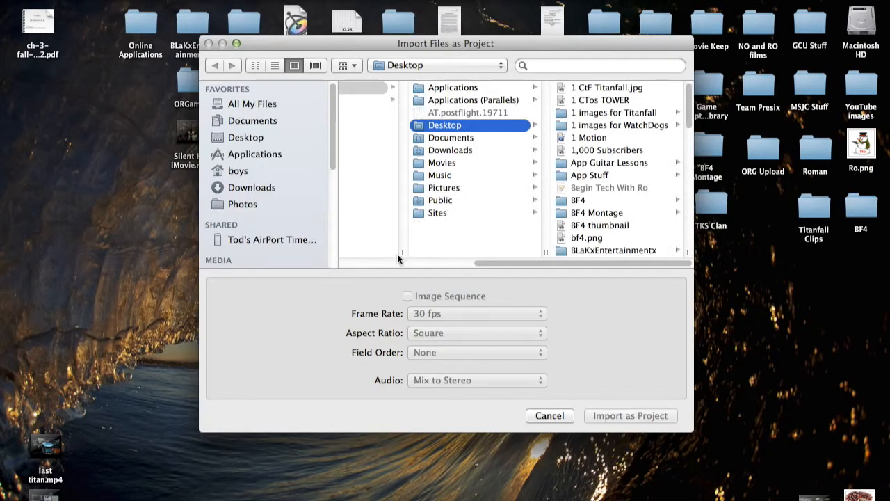
{"action": "left_click", "coordinate": [588, 101]}
{"action": "left_click", "coordinate": [453, 139]}
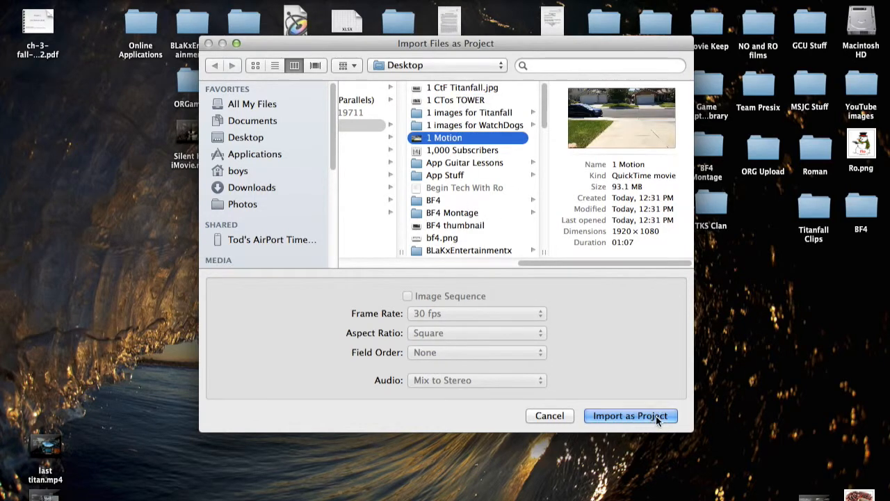
{"action": "left_click", "coordinate": [630, 415]}
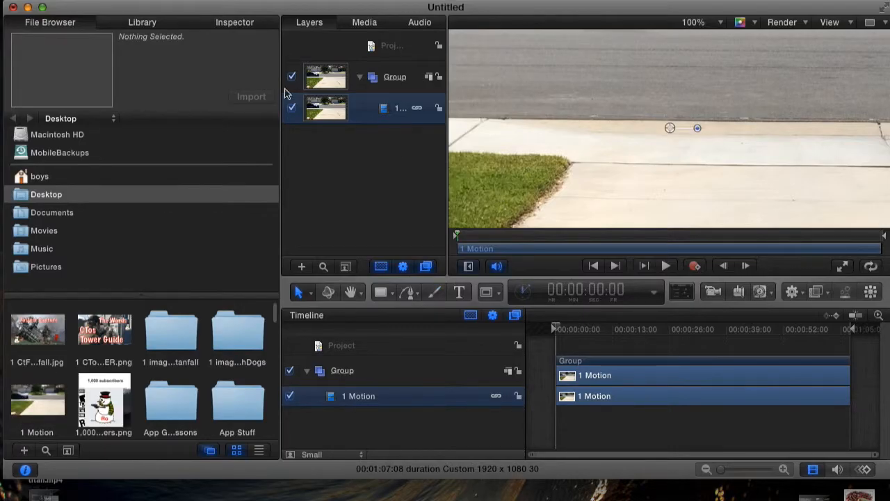
Rename the group that holds the 1 Motion clip as My Footage.
{"action": "left_click", "coordinate": [351, 77]}
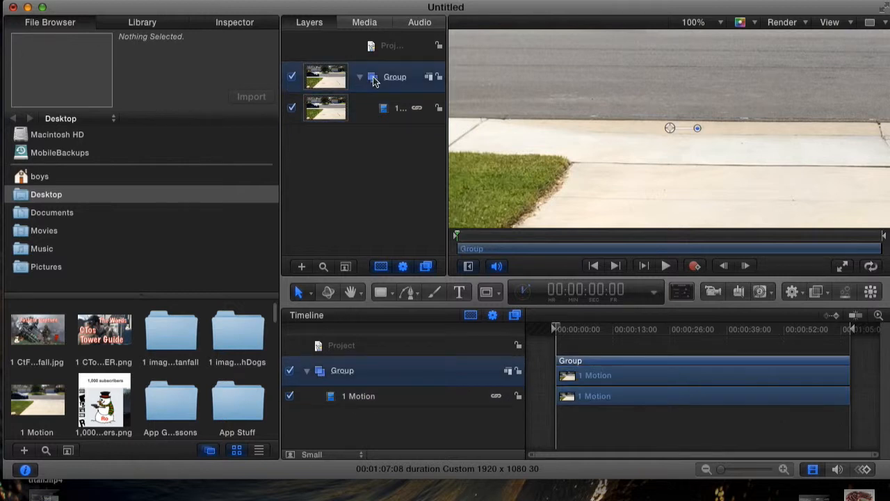
{"action": "left_click", "coordinate": [389, 111]}
{"action": "left_click", "coordinate": [360, 80]}
{"action": "double_click", "coordinate": [345, 370]}
{"action": "type", "text": "My Footage"}
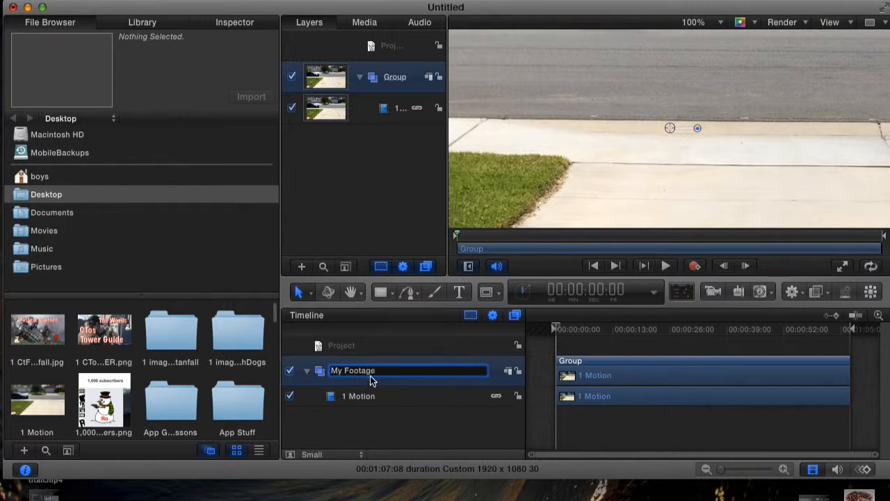
{"action": "left_click", "coordinate": [424, 425]}
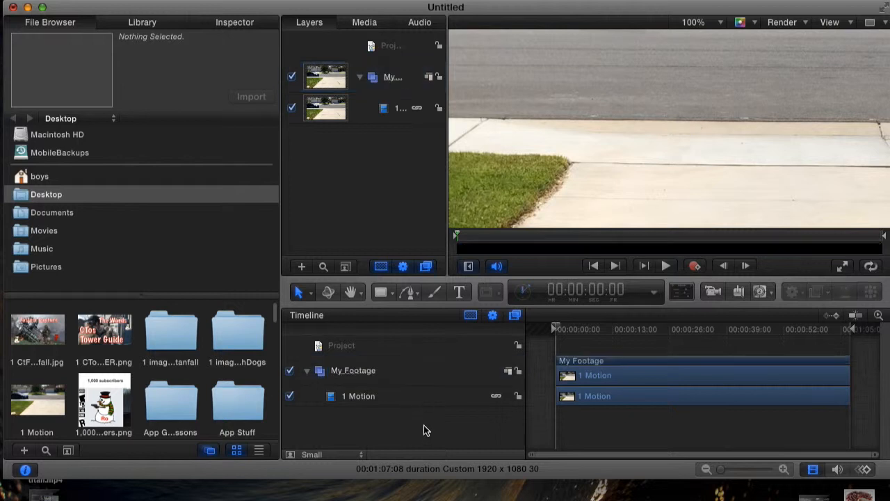
{"action": "left_click", "coordinate": [398, 369]}
{"action": "left_click", "coordinate": [394, 401]}
{"action": "left_click", "coordinate": [347, 394]}
{"action": "left_click", "coordinate": [367, 365]}
{"action": "left_click", "coordinate": [348, 398]}
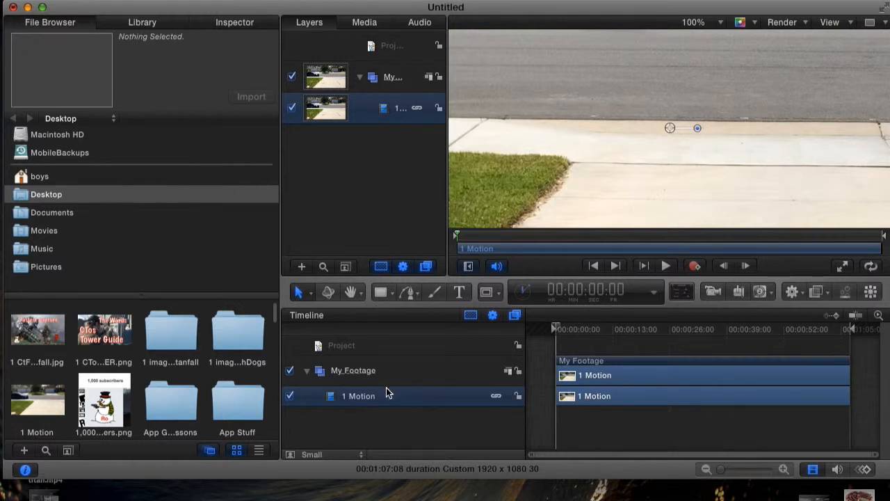
{"action": "left_click", "coordinate": [384, 413]}
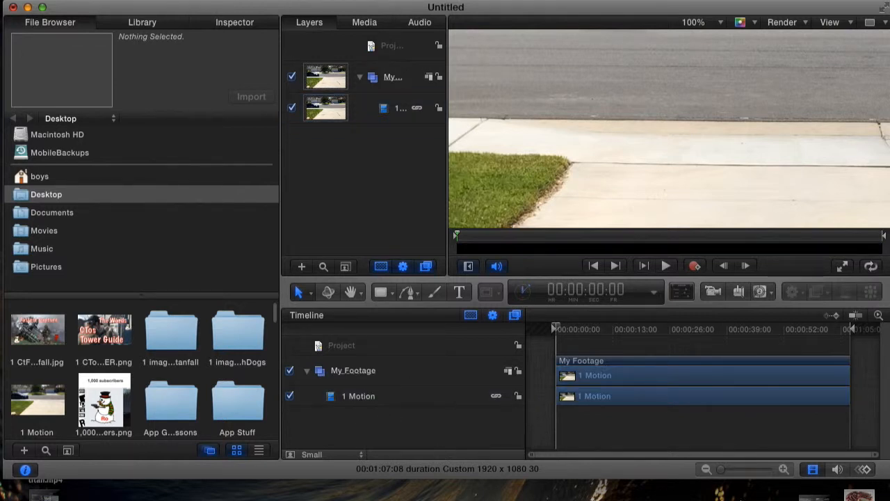
Add the cheesecake5 image from the desktop to the project in a new group and name that group My Images.
{"action": "left_click_drag", "start_coordinate": [860, 494], "coordinate": [378, 413]}
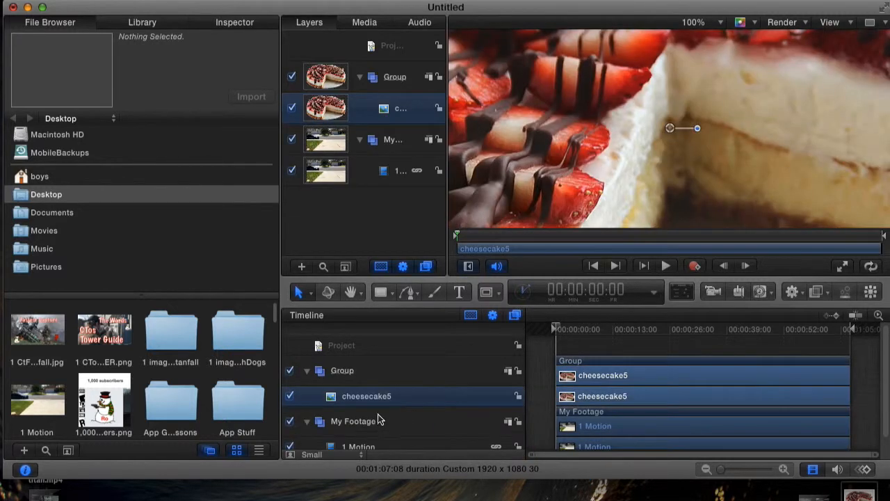
{"action": "left_click", "coordinate": [348, 373]}
{"action": "left_click", "coordinate": [347, 372]}
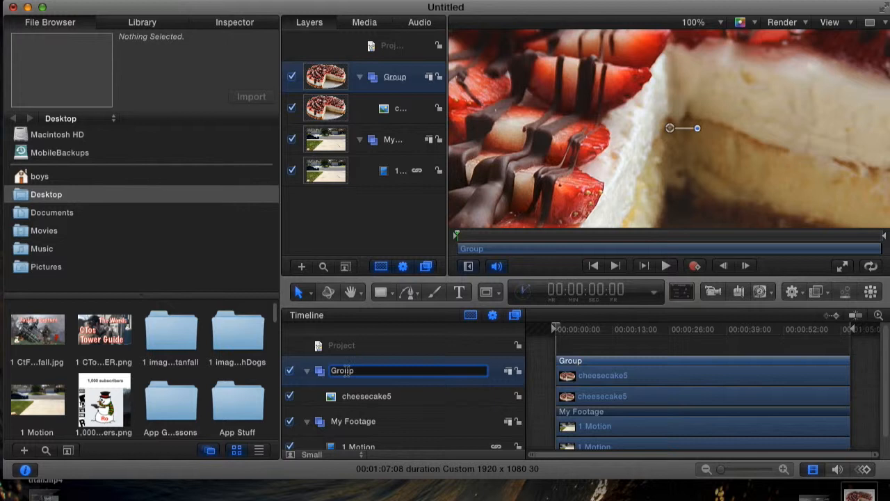
{"action": "double_click", "coordinate": [346, 370]}
{"action": "type", "text": "My Images"}
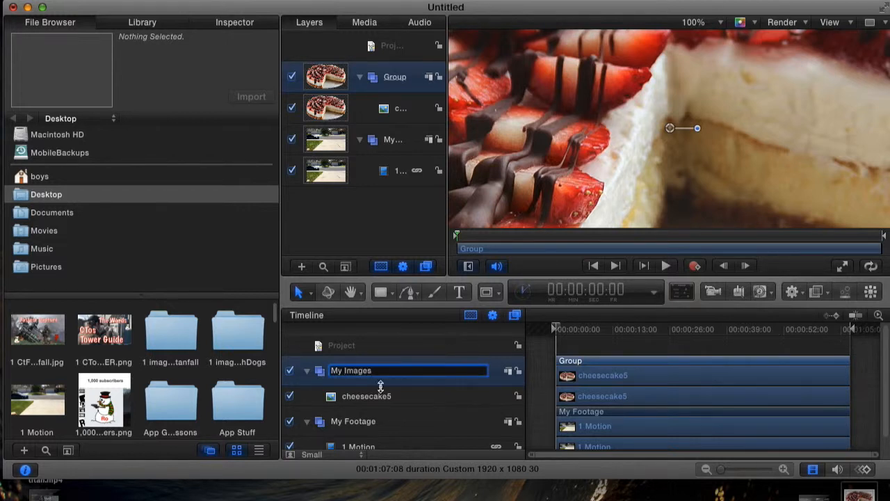
{"action": "left_click", "coordinate": [388, 396]}
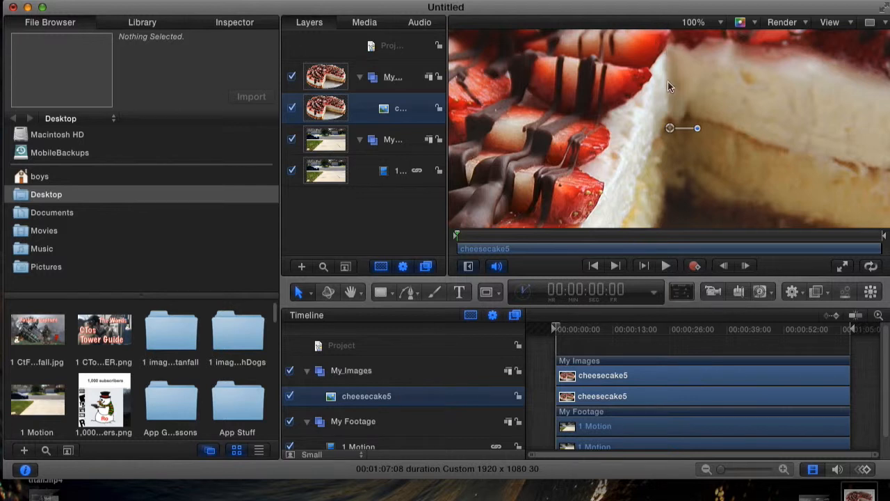
Set the canvas zoom level to Fit so the whole frame is shown.
{"action": "left_click", "coordinate": [702, 27]}
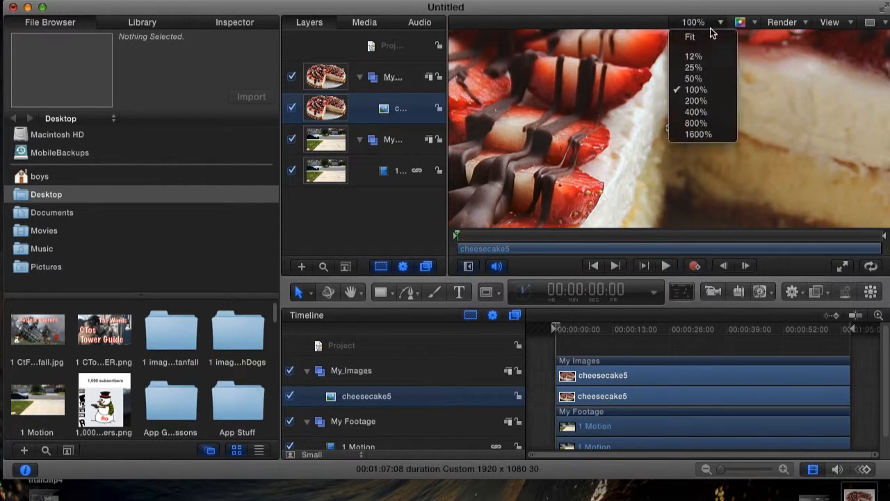
{"action": "left_click", "coordinate": [559, 107]}
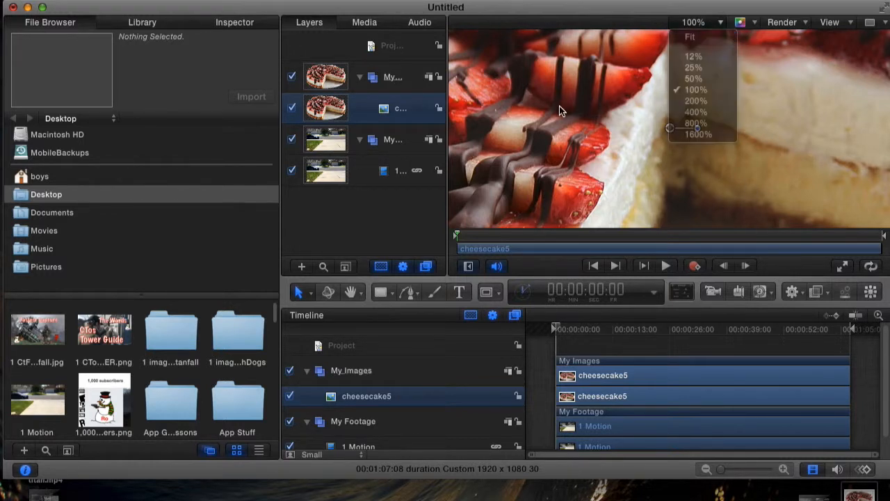
{"action": "left_click", "coordinate": [714, 21]}
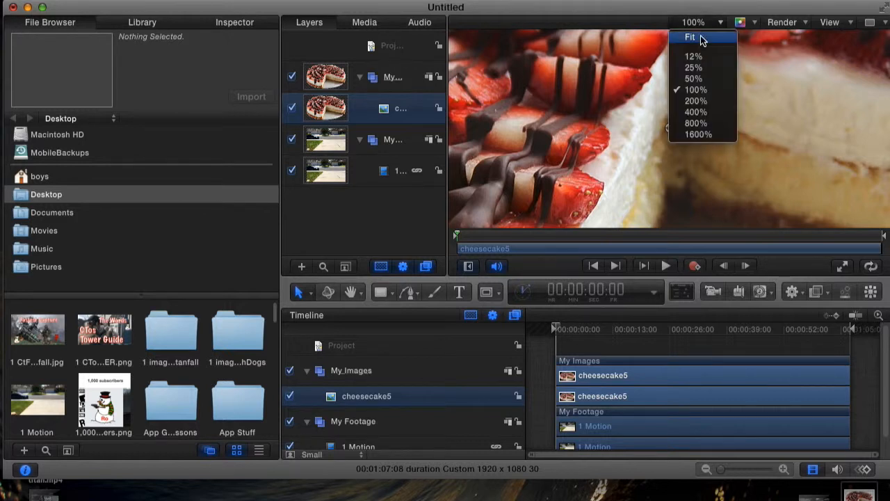
{"action": "left_click", "coordinate": [689, 57]}
{"action": "left_click", "coordinate": [704, 24]}
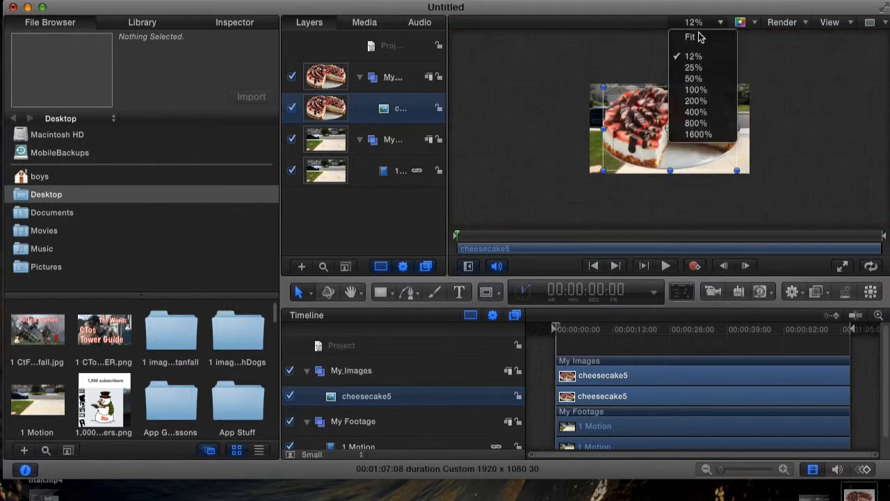
{"action": "left_click", "coordinate": [698, 38]}
Shrink the cheesecake image onto the road beside the blue car and trim My Images to a short span around 00:00:56:14.
{"action": "left_click_drag", "start_coordinate": [811, 43], "coordinate": [657, 94]}
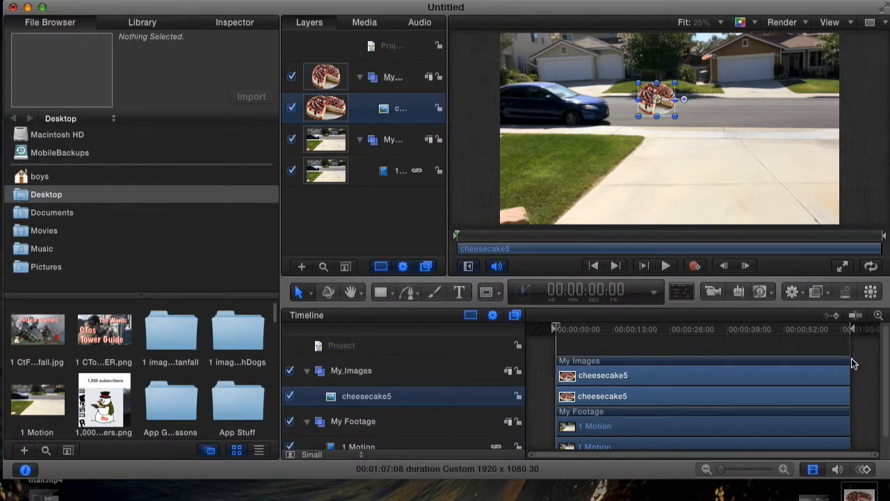
{"action": "left_click_drag", "start_coordinate": [847, 363], "coordinate": [804, 360]}
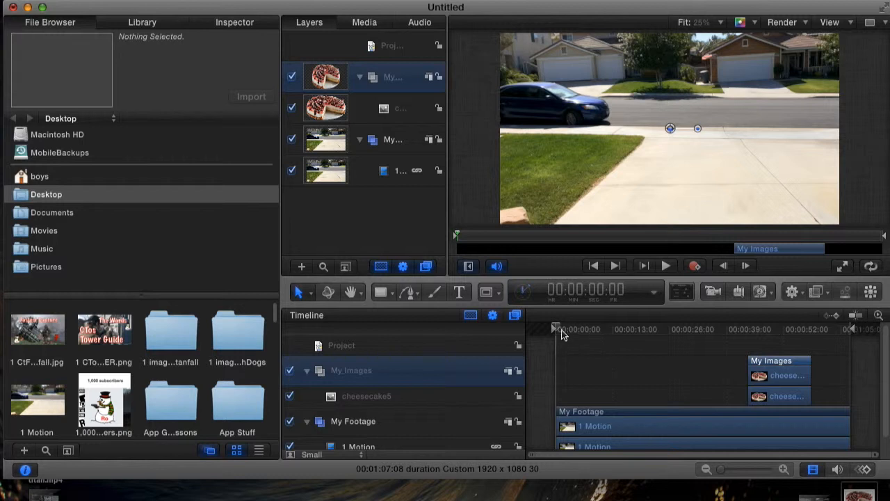
{"action": "left_click_drag", "start_coordinate": [556, 328], "coordinate": [803, 324]}
Look through the Audio, Basic Motion and Motion Tracking behaviors for the My Images group, and open the Library.
{"action": "left_click", "coordinate": [792, 292]}
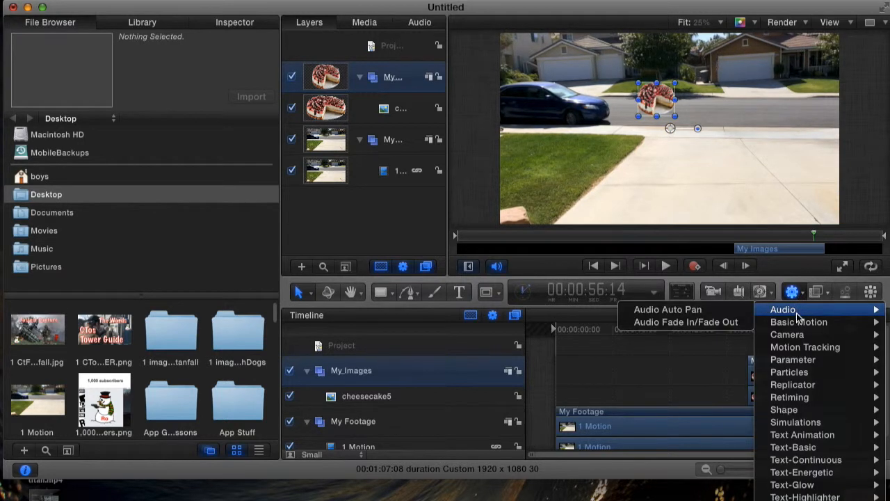
{"action": "mouse_move", "coordinate": [810, 323]}
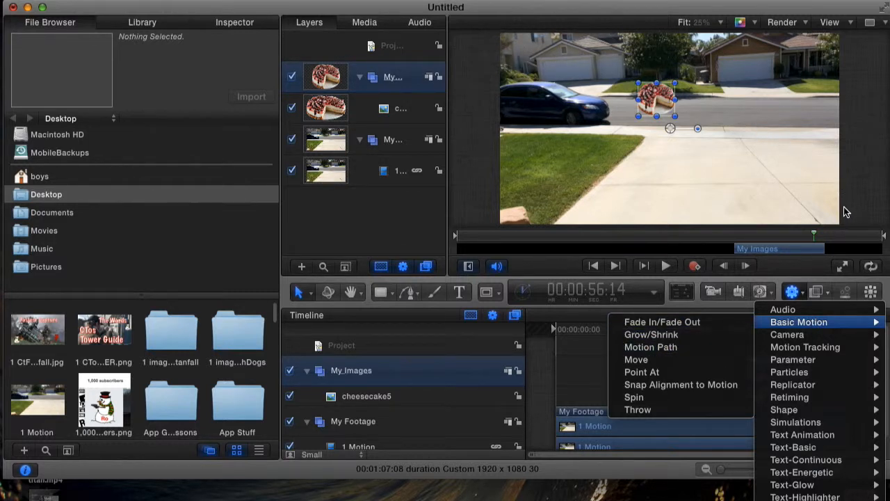
{"action": "mouse_move", "coordinate": [807, 348]}
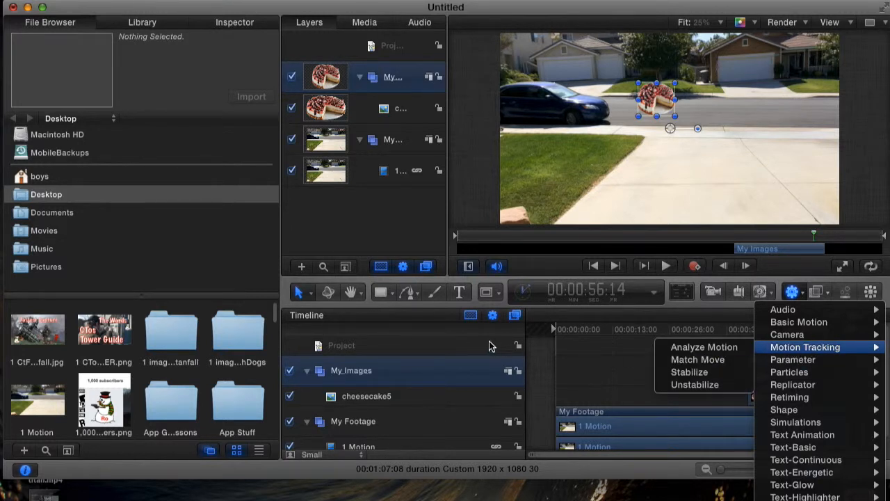
{"action": "left_click", "coordinate": [141, 224]}
{"action": "left_click", "coordinate": [142, 23]}
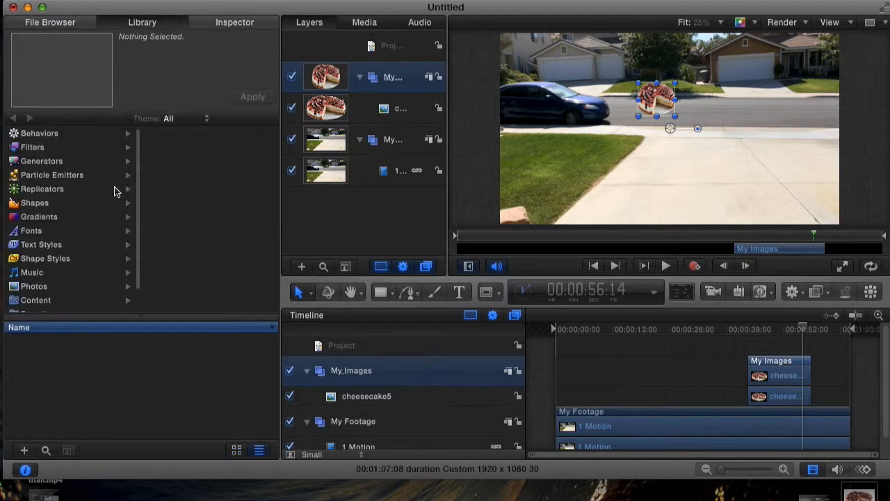
Browse the Basic Motion and Motion Tracking categories of behaviors in the Library.
{"action": "left_click", "coordinate": [48, 139]}
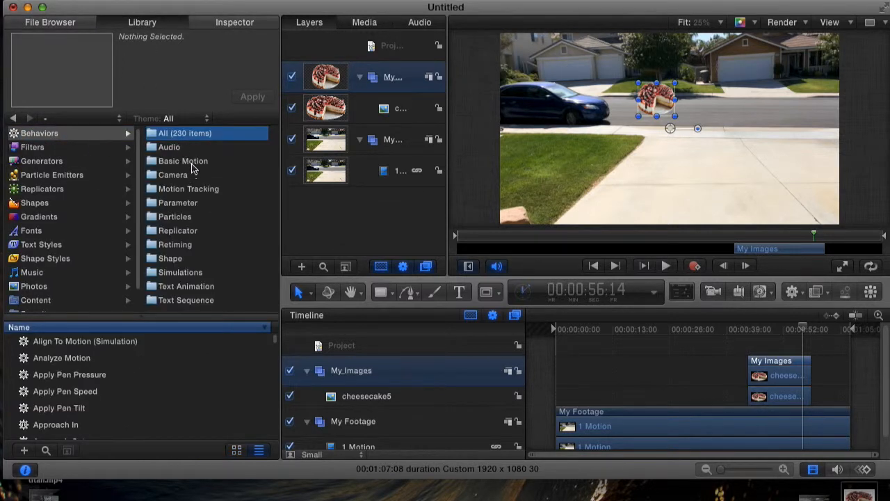
{"action": "left_click", "coordinate": [194, 167]}
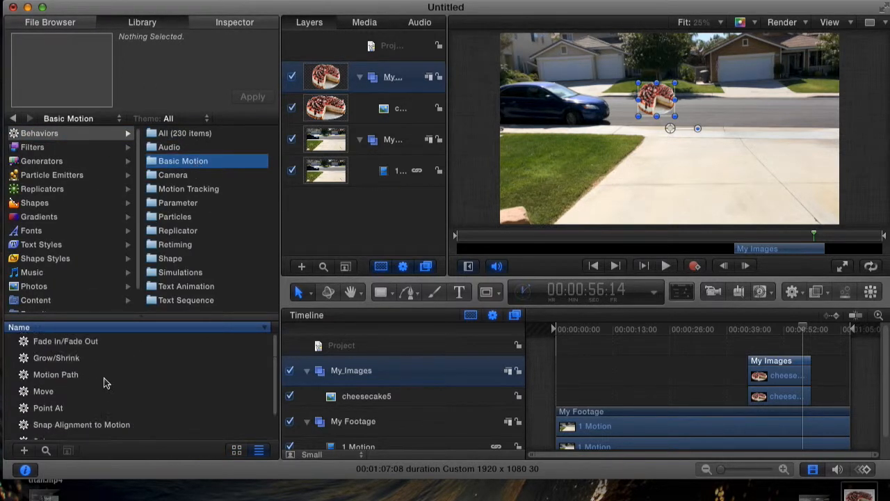
{"action": "left_click", "coordinate": [189, 189]}
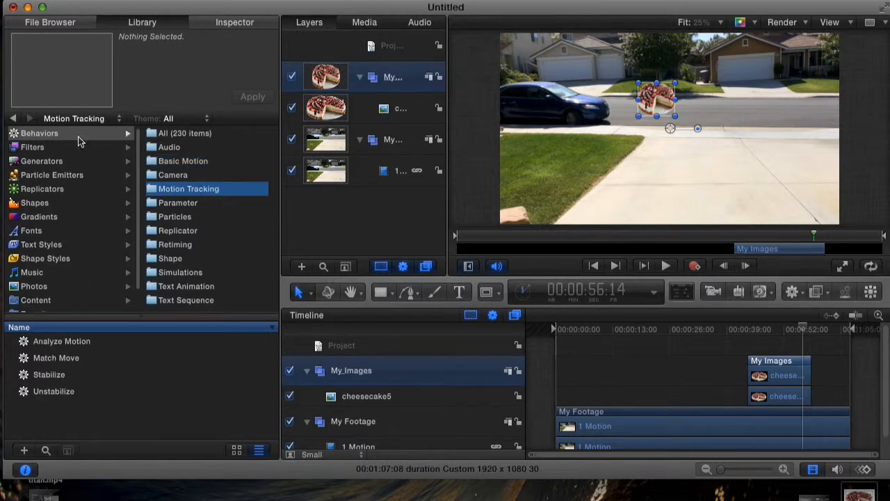
Search the Library behaviors for "motion" and preview Motion Path, Random Motion and Snap Alignment to Motion.
{"action": "left_click", "coordinate": [46, 450]}
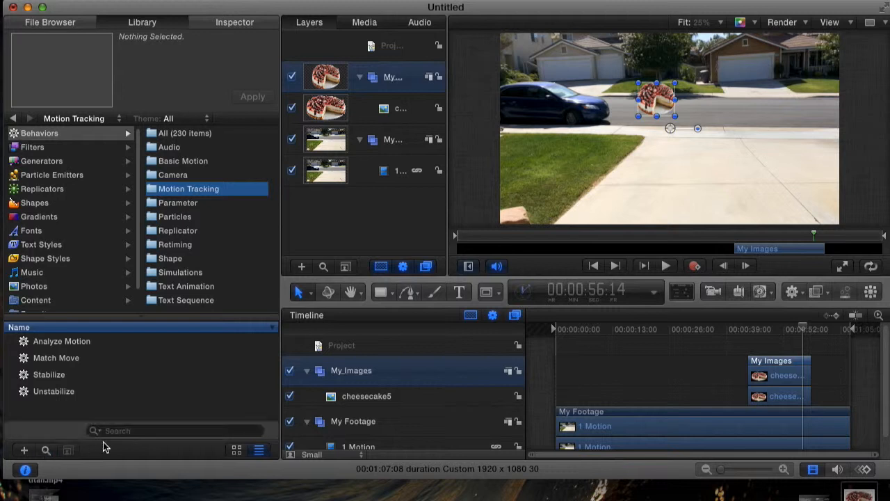
{"action": "type", "text": "motion"}
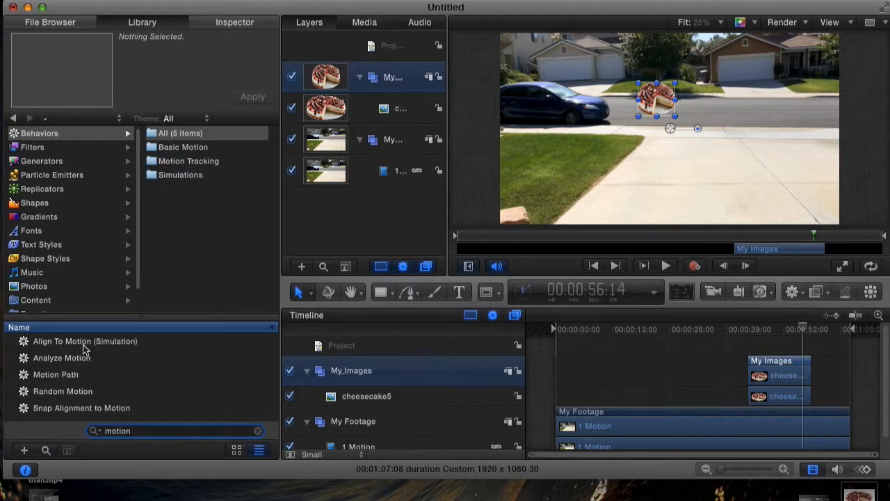
{"action": "left_click", "coordinate": [78, 376]}
{"action": "left_click", "coordinate": [80, 391]}
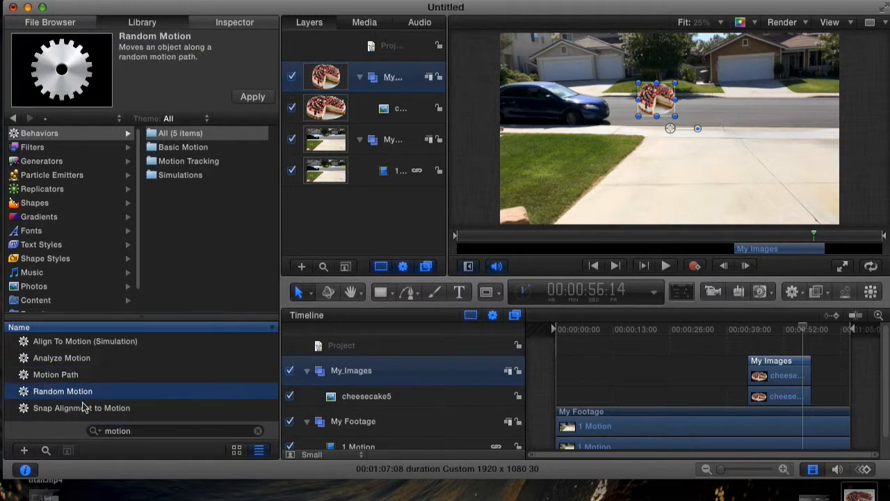
{"action": "left_click", "coordinate": [86, 408]}
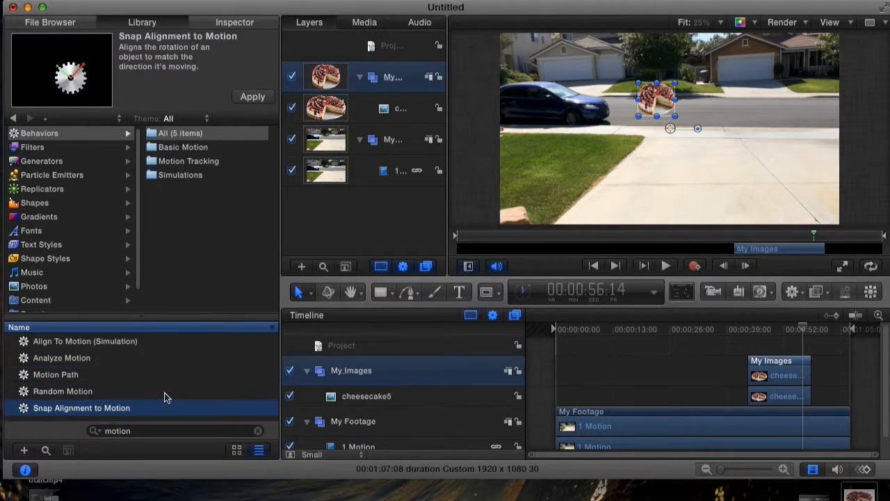
{"action": "left_click", "coordinate": [85, 376]}
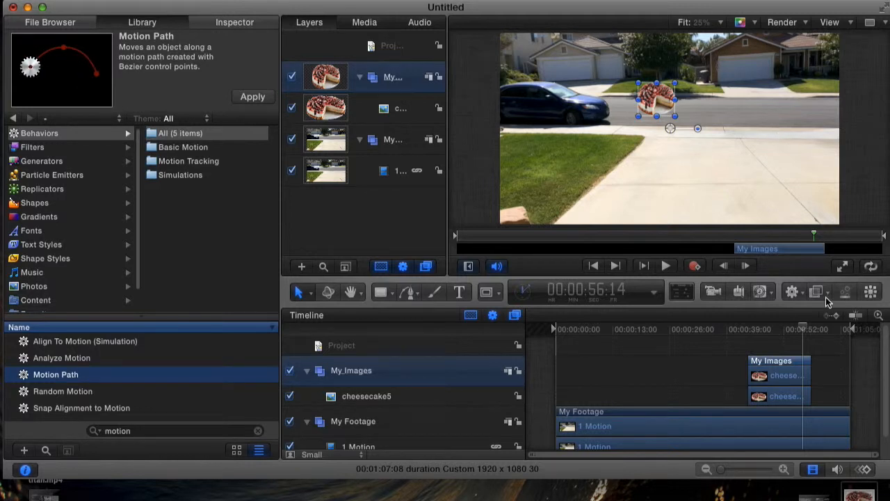
{"action": "left_click", "coordinate": [788, 294]}
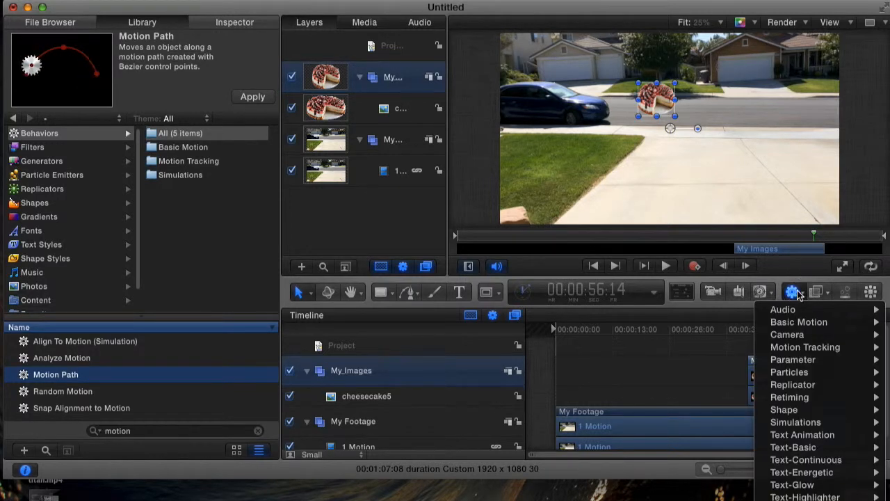
{"action": "left_click", "coordinate": [798, 291]}
{"action": "left_click", "coordinate": [799, 292]}
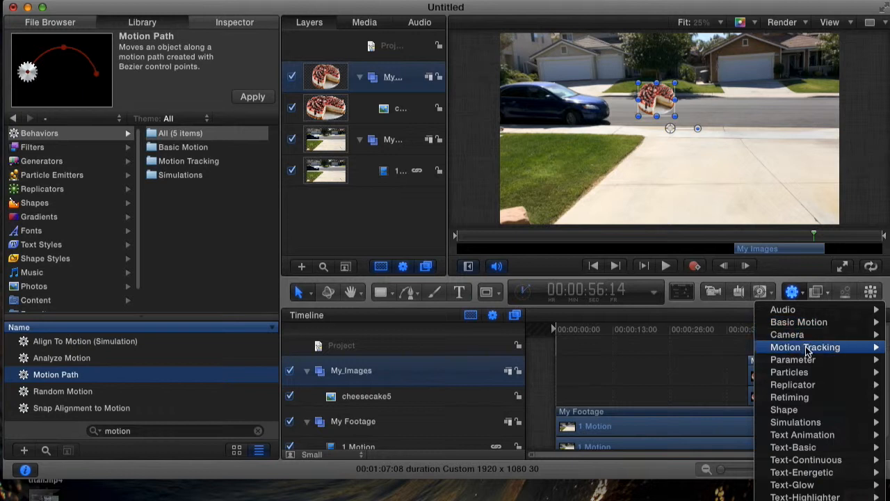
{"action": "mouse_move", "coordinate": [804, 347]}
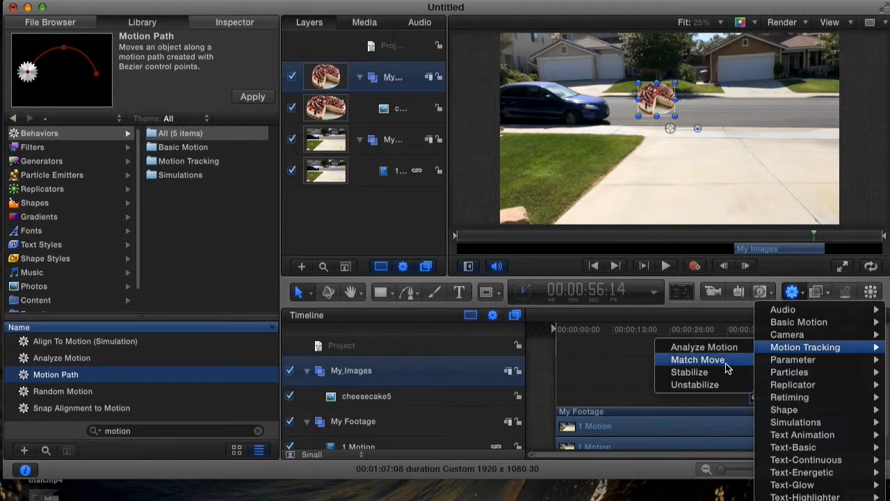
{"action": "left_click", "coordinate": [389, 216]}
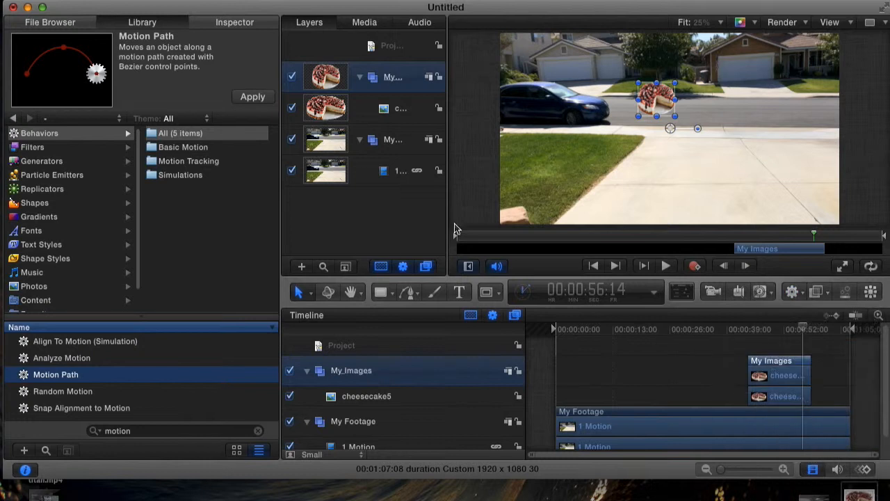
Shift the My Images span to the end of the footage and shrink the cheesecake at the frame's left edge at 00:00:58:08.
{"action": "left_click", "coordinate": [390, 77]}
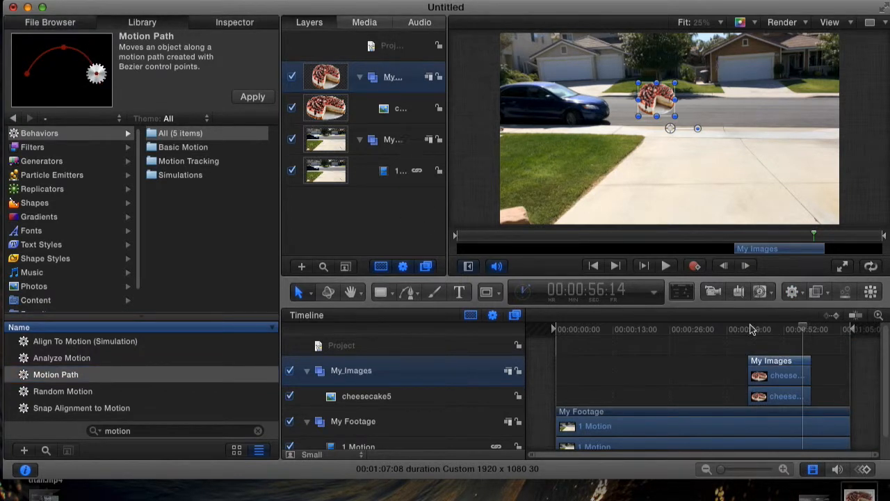
{"action": "left_click_drag", "start_coordinate": [781, 363], "coordinate": [826, 357]}
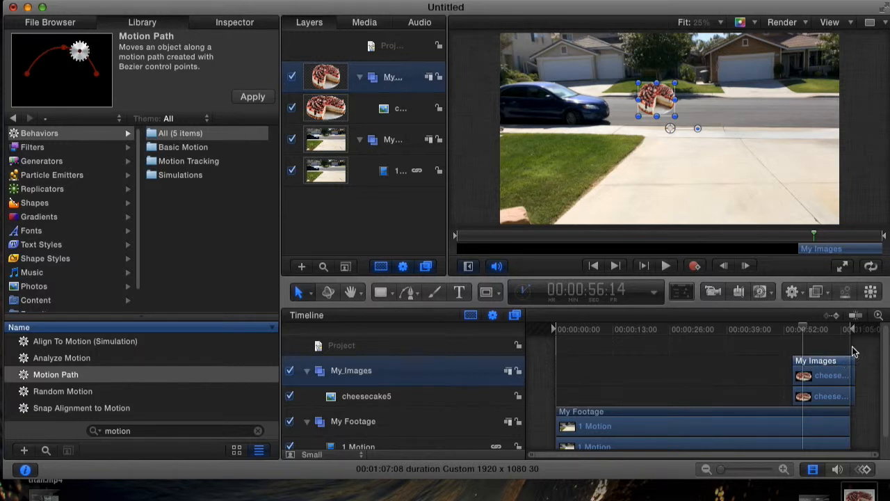
{"action": "mouse_move", "coordinate": [803, 329]}
{"action": "left_mouse_down"}
{"action": "mouse_move", "coordinate": [788, 332]}
{"action": "mouse_move", "coordinate": [811, 336]}
{"action": "left_mouse_up"}
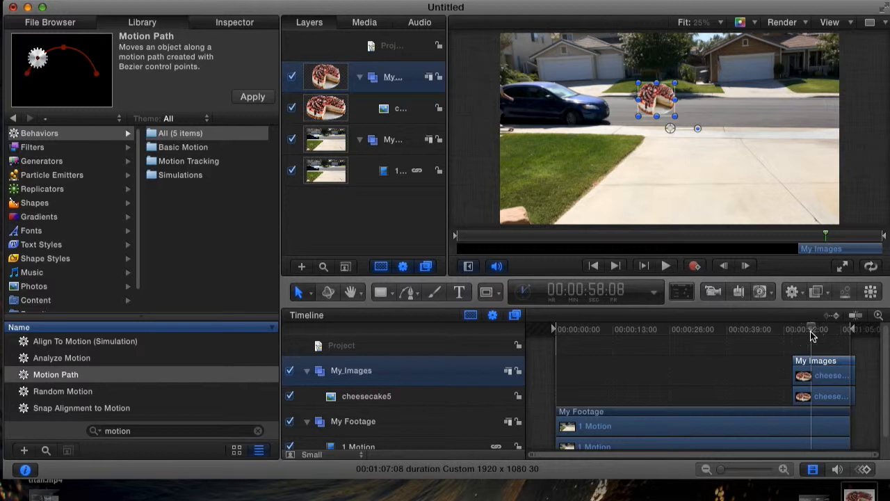
{"action": "left_click_drag", "start_coordinate": [638, 92], "coordinate": [504, 81]}
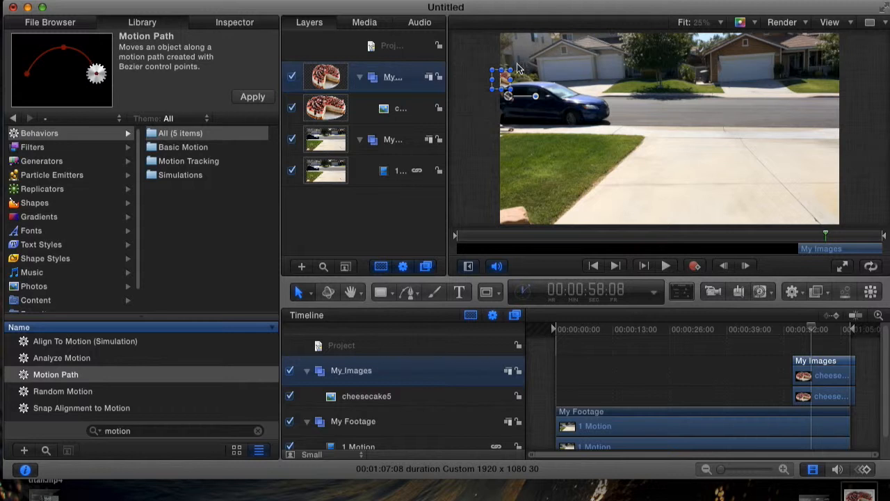
Apply the Match Move behavior to the My Images group and move it onto the cheesecake5 image.
{"action": "left_click", "coordinate": [792, 291]}
{"action": "mouse_move", "coordinate": [802, 321]}
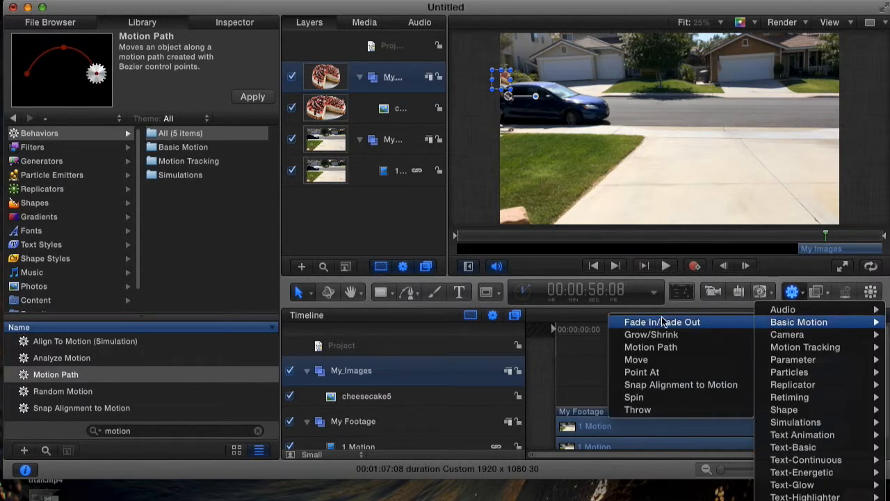
{"action": "mouse_move", "coordinate": [817, 351]}
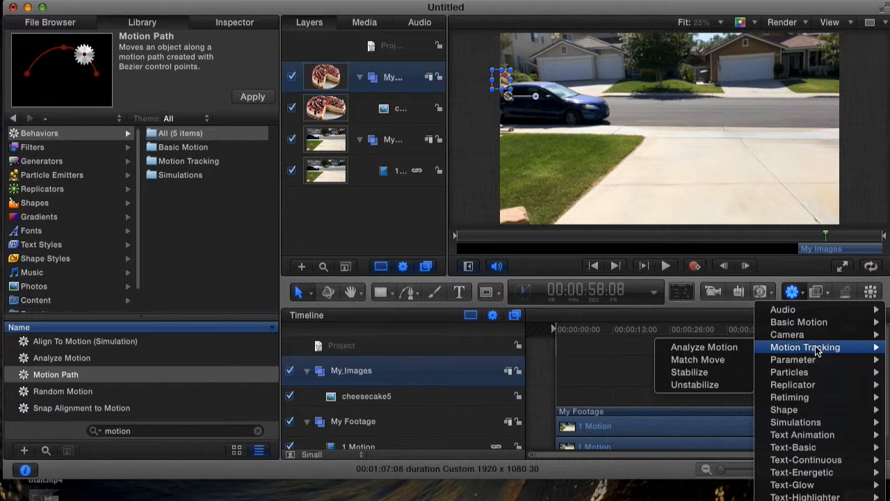
{"action": "left_click", "coordinate": [709, 361]}
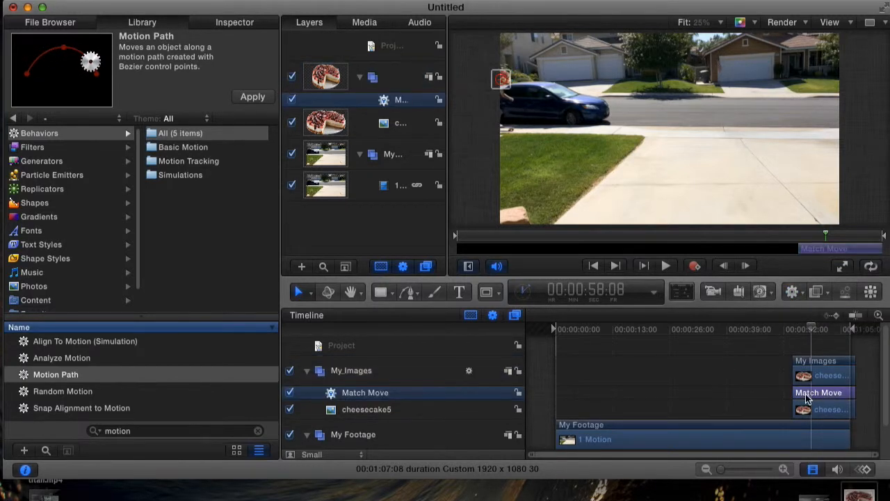
{"action": "mouse_move", "coordinate": [352, 103]}
{"action": "left_mouse_down"}
{"action": "mouse_move", "coordinate": [358, 126]}
{"action": "mouse_move", "coordinate": [349, 95]}
{"action": "left_mouse_up"}
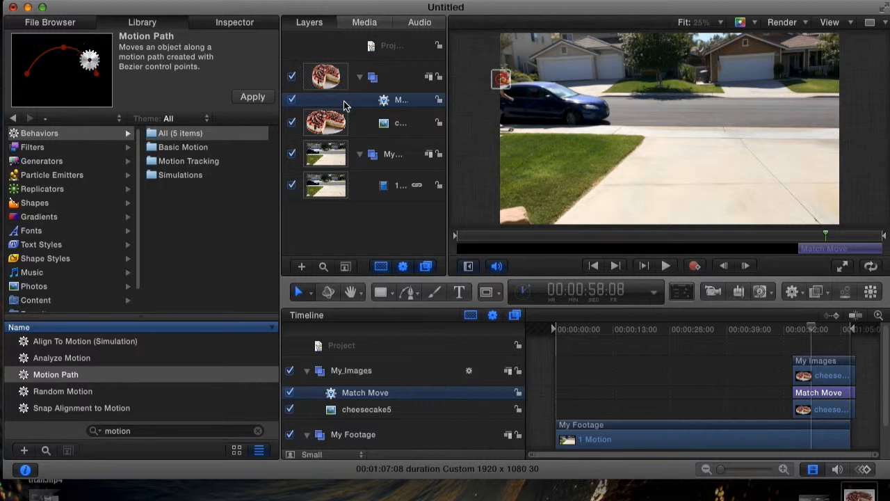
{"action": "left_click_drag", "start_coordinate": [355, 105], "coordinate": [345, 121]}
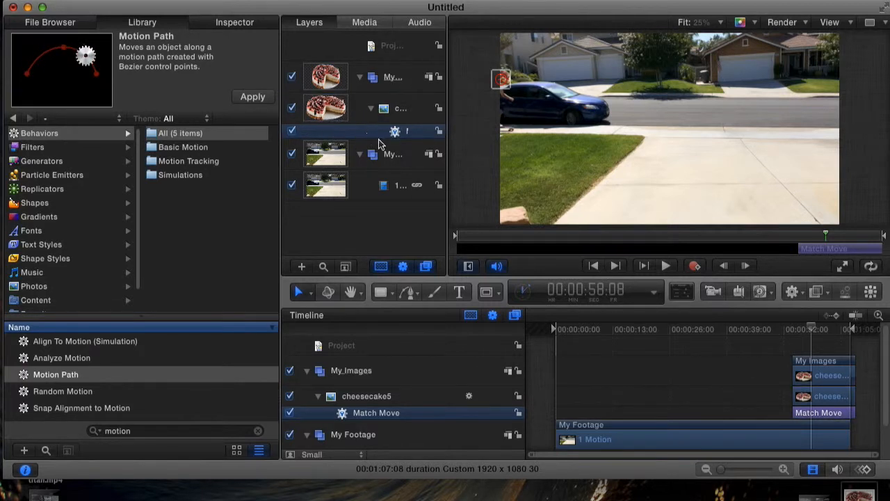
Try to track the skateboarder's head at the frame's left edge with Match Move, stopping the movement analysis partway.
{"action": "left_click", "coordinate": [225, 25]}
{"action": "scroll", "coordinate": [146, 180], "scroll_direction": "down", "scroll_amount": 1}
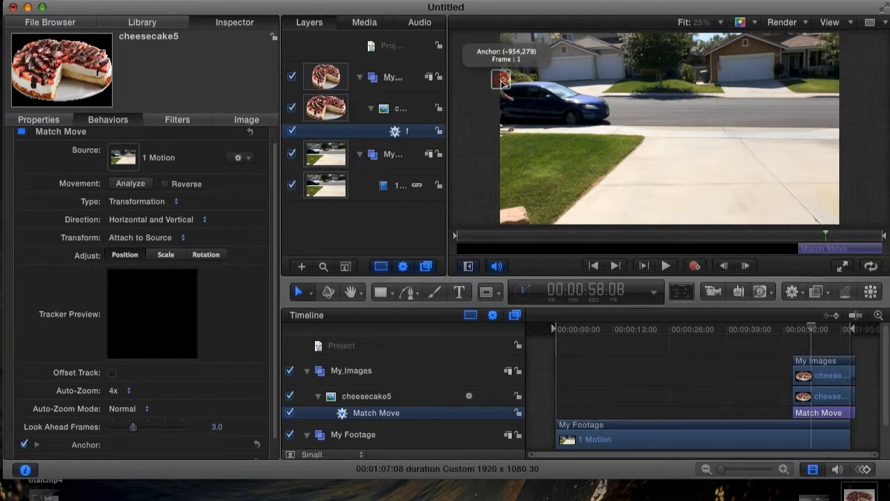
{"action": "mouse_move", "coordinate": [502, 83]}
{"action": "left_mouse_down"}
{"action": "mouse_move", "coordinate": [208, 262]}
{"action": "mouse_move", "coordinate": [221, 349]}
{"action": "mouse_move", "coordinate": [339, 303]}
{"action": "mouse_move", "coordinate": [539, 109]}
{"action": "mouse_move", "coordinate": [495, 87]}
{"action": "mouse_move", "coordinate": [501, 79]}
{"action": "left_mouse_up"}
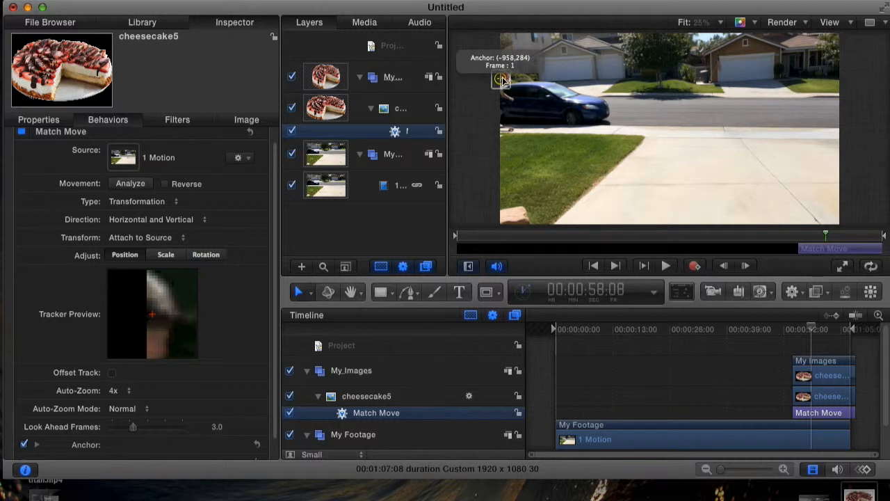
{"action": "left_click", "coordinate": [130, 184]}
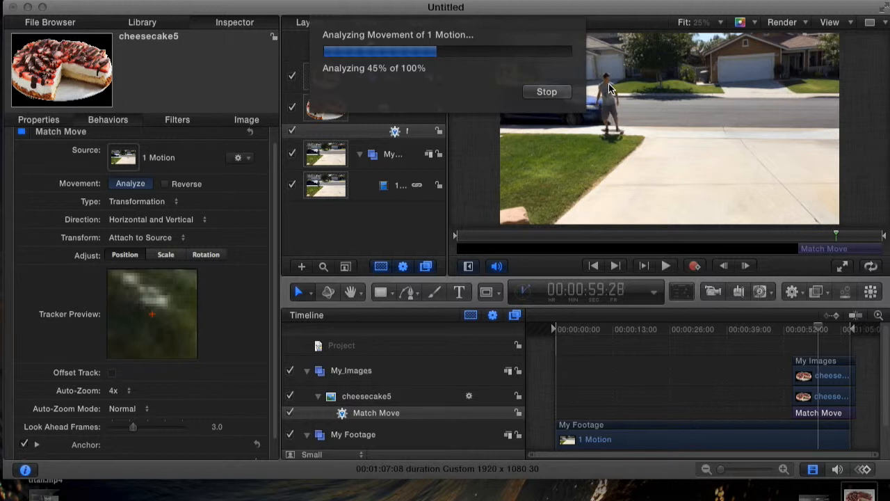
{"action": "left_click", "coordinate": [533, 91]}
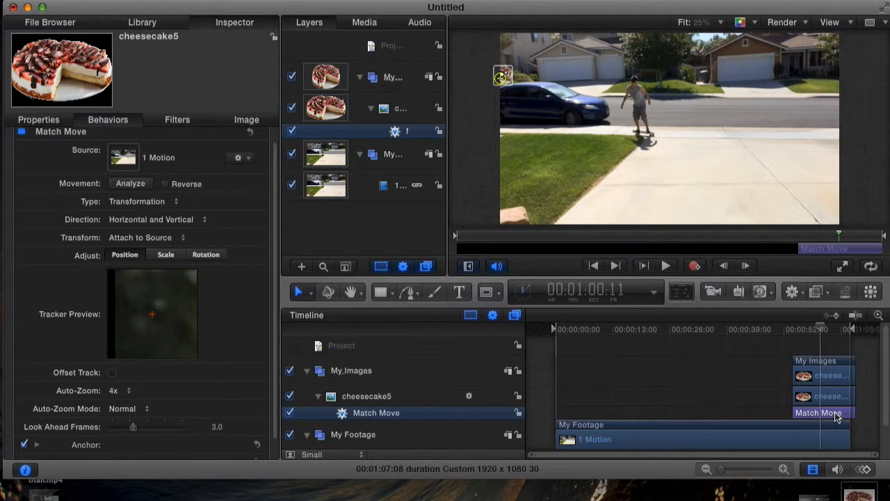
Undo the tracking attempt and the Match Move behavior, keeping the cheesecake5 image in My Images.
{"action": "key", "text": "super+z"}
{"action": "key", "text": "super+z"}
{"action": "key", "text": "super+z"}
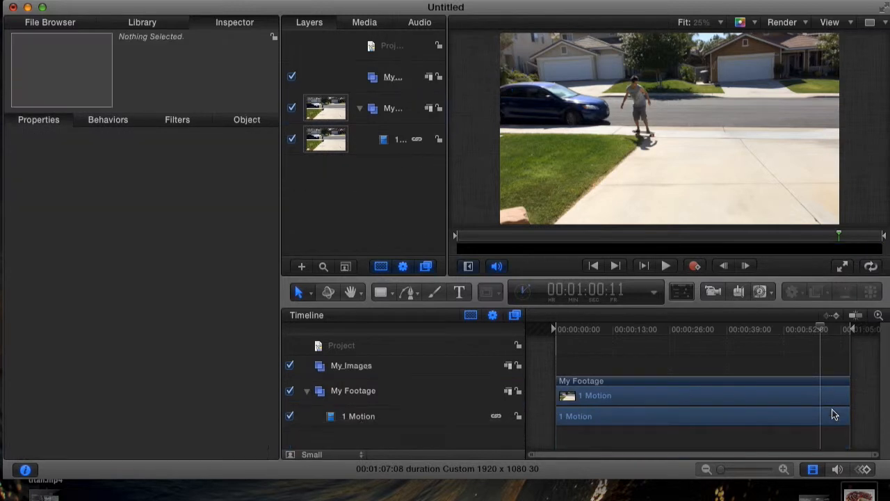
{"action": "key", "text": "super+shift+z"}
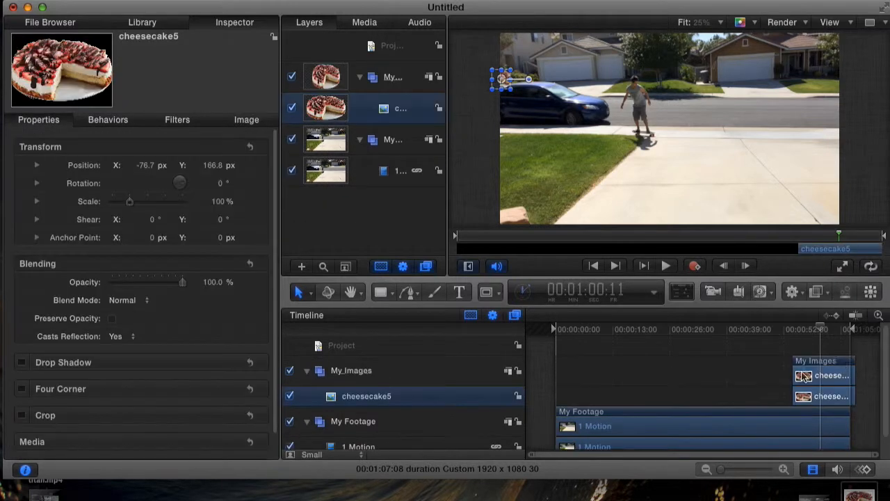
Apply the Match Move motion tracking behavior directly to the cheesecake5 image.
{"action": "left_click", "coordinate": [792, 292]}
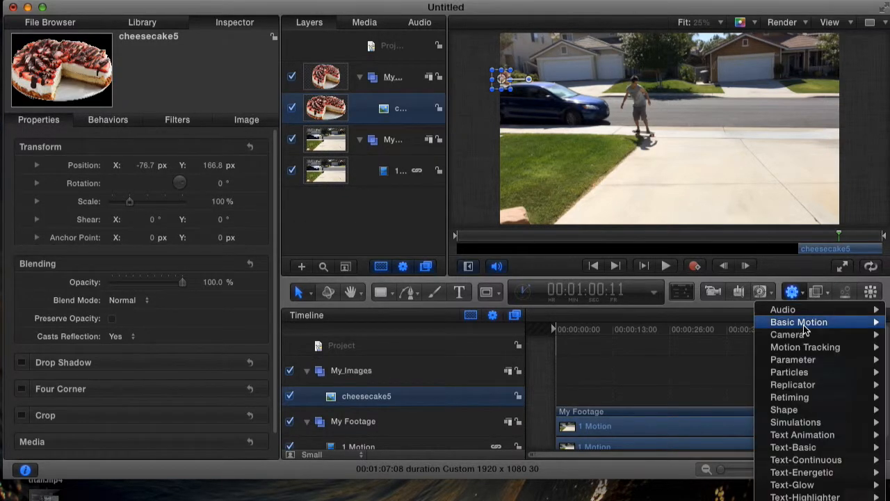
{"action": "mouse_move", "coordinate": [776, 339]}
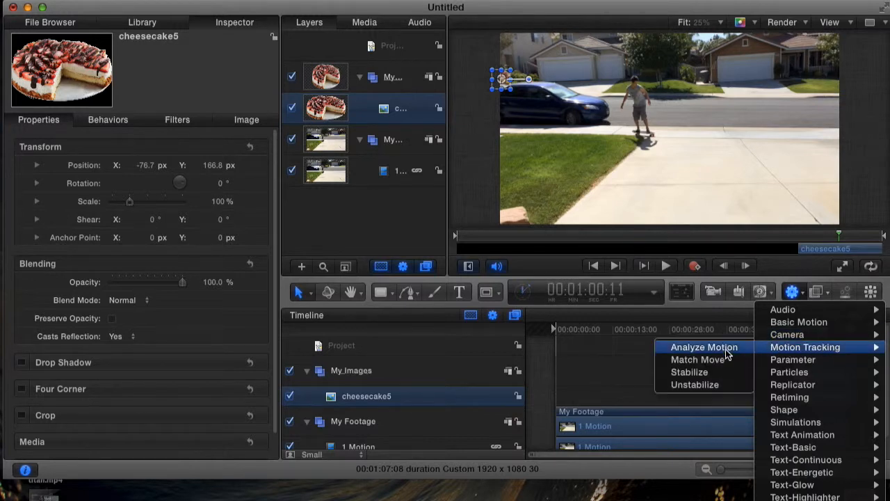
{"action": "left_click", "coordinate": [723, 359]}
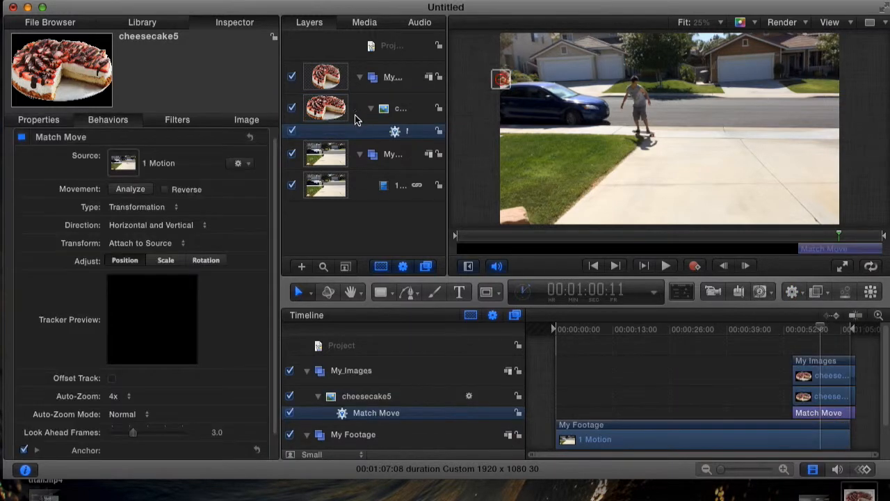
{"action": "left_click_drag", "start_coordinate": [352, 131], "coordinate": [360, 116]}
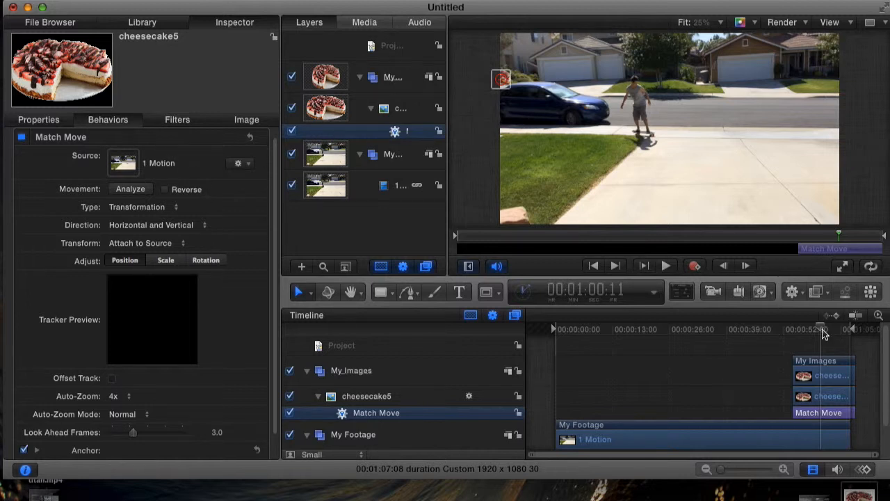
Go to 00:00:57:03 and move the cheesecake image onto the windshield area of the blue car.
{"action": "mouse_move", "coordinate": [819, 333]}
{"action": "left_mouse_down"}
{"action": "mouse_move", "coordinate": [790, 330]}
{"action": "mouse_move", "coordinate": [805, 332]}
{"action": "left_mouse_up"}
{"action": "left_click_drag", "start_coordinate": [509, 75], "coordinate": [513, 77]}
{"action": "left_click", "coordinate": [360, 106]}
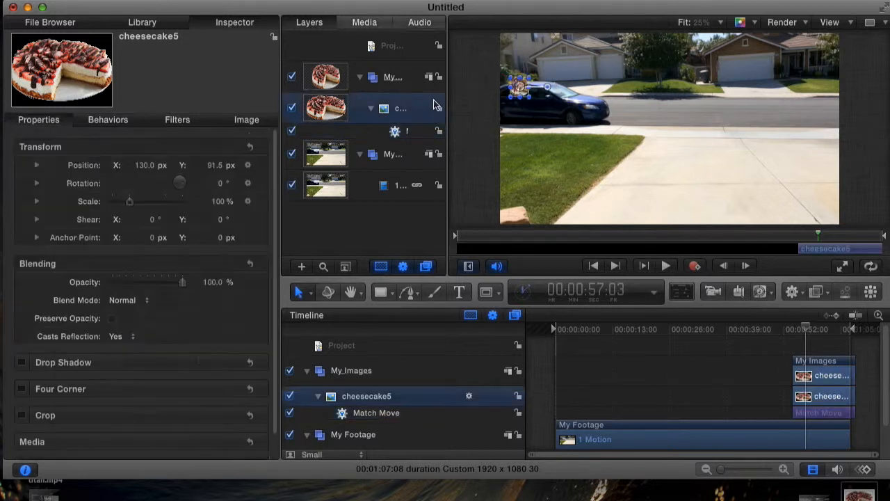
{"action": "left_click_drag", "start_coordinate": [524, 79], "coordinate": [562, 83]}
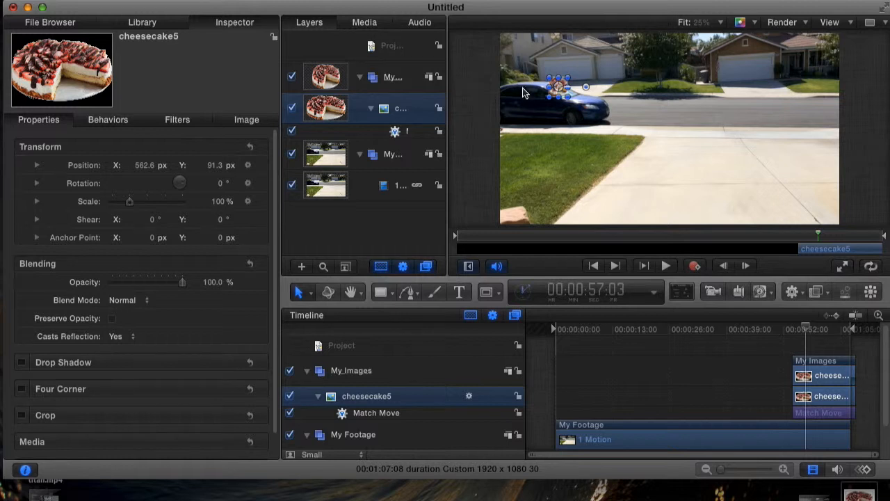
Go to 00:00:58:12 and place the Match Move tracker on the skateboarder's head at the frame's left edge.
{"action": "left_click", "coordinate": [835, 412]}
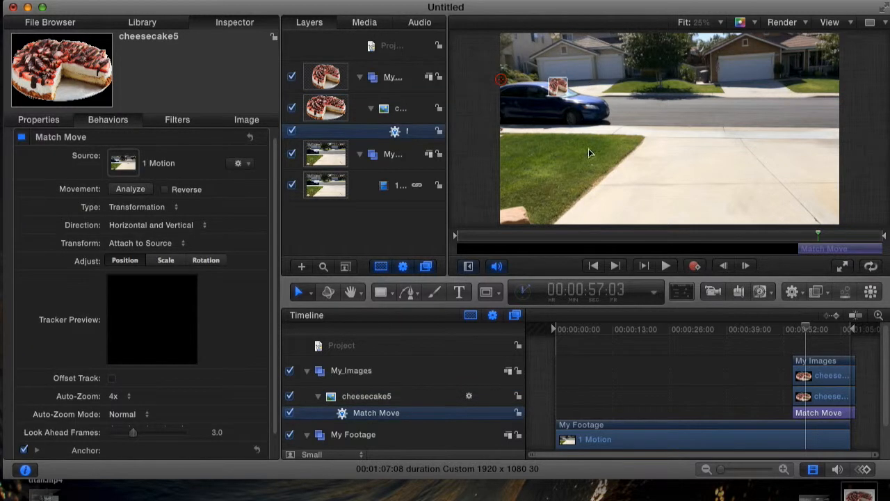
{"action": "left_click_drag", "start_coordinate": [508, 84], "coordinate": [561, 86]}
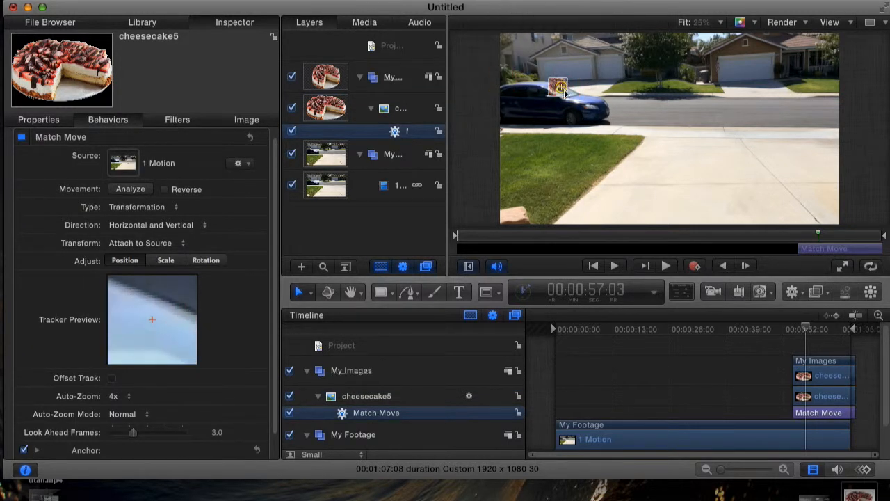
{"action": "left_click_drag", "start_coordinate": [805, 329], "coordinate": [811, 329]}
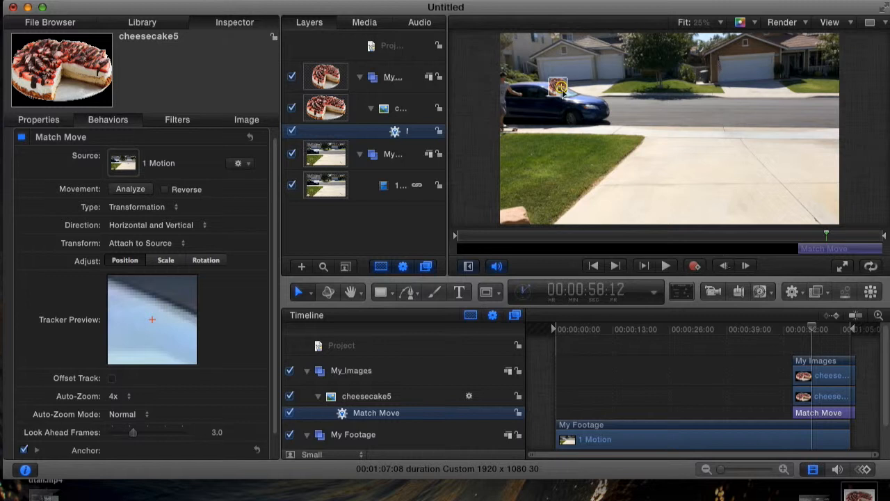
{"action": "left_click_drag", "start_coordinate": [560, 87], "coordinate": [505, 76]}
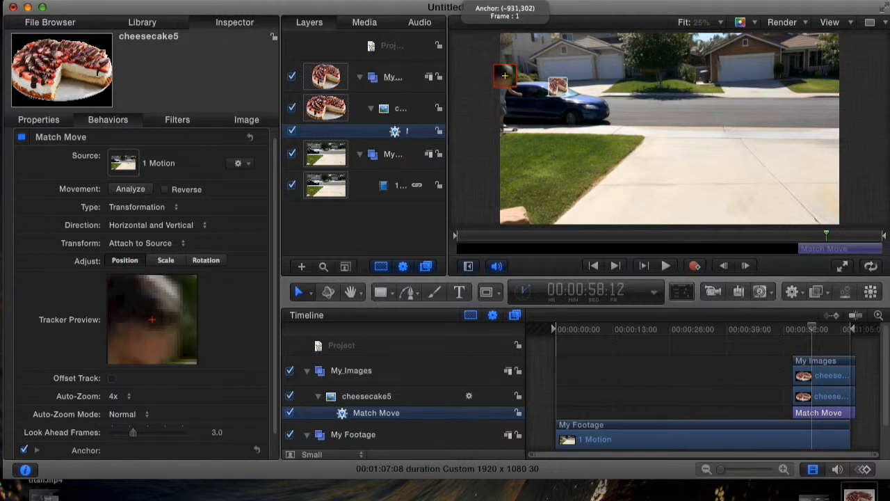
{"action": "left_click_drag", "start_coordinate": [504, 75], "coordinate": [504, 74]}
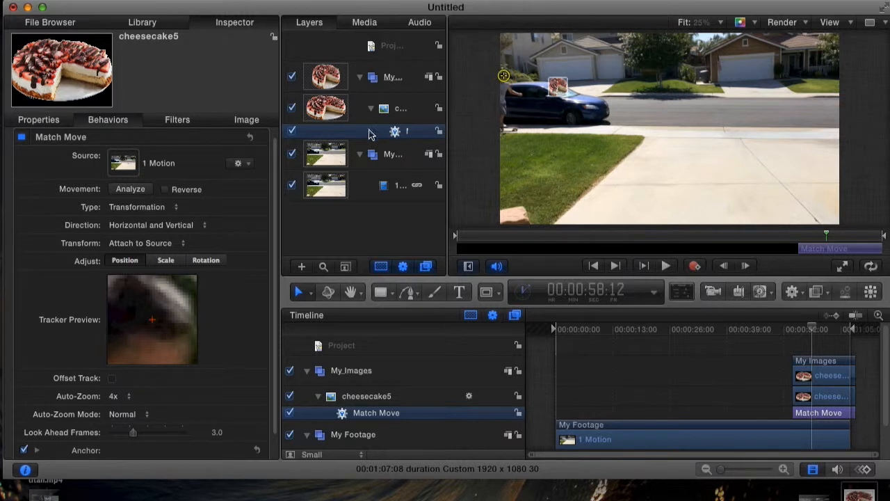
Move the cheesecake5 image over the skateboarder's head and analyze the Match Move movement, stopping at 00:01:01:01.
{"action": "left_click", "coordinate": [350, 113]}
{"action": "left_click_drag", "start_coordinate": [562, 85], "coordinate": [504, 77]}
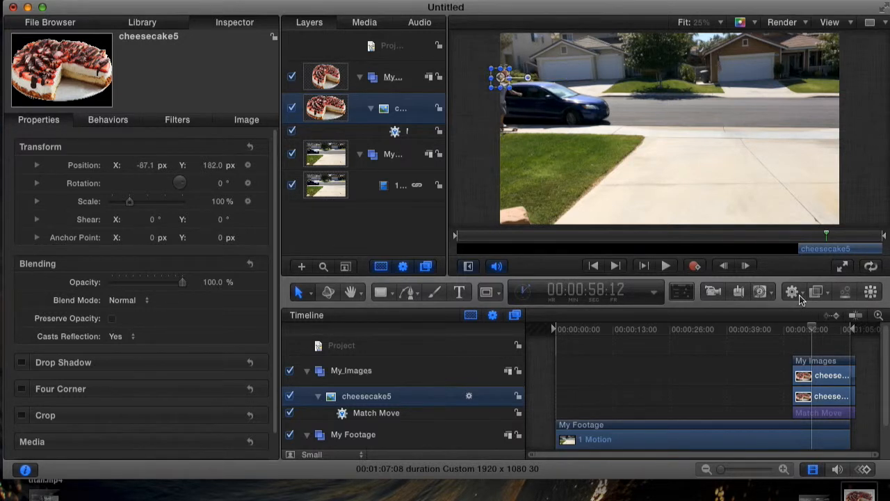
{"action": "left_click", "coordinate": [352, 137]}
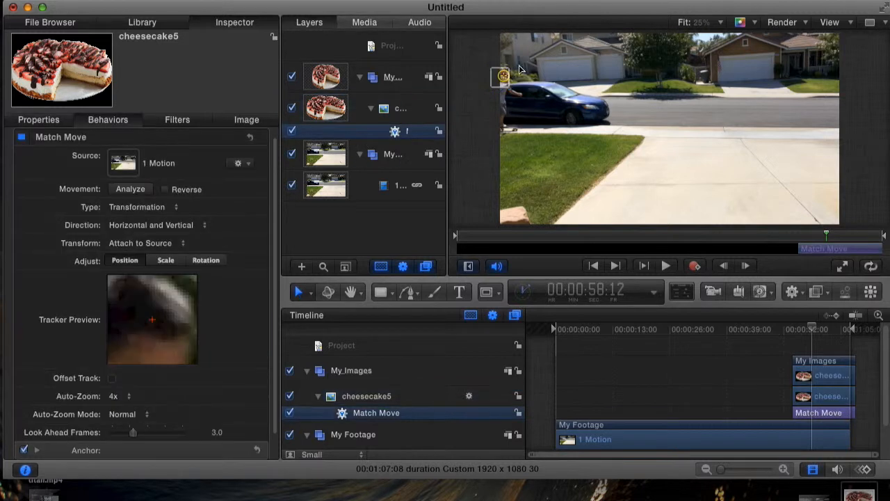
{"action": "left_click", "coordinate": [129, 190]}
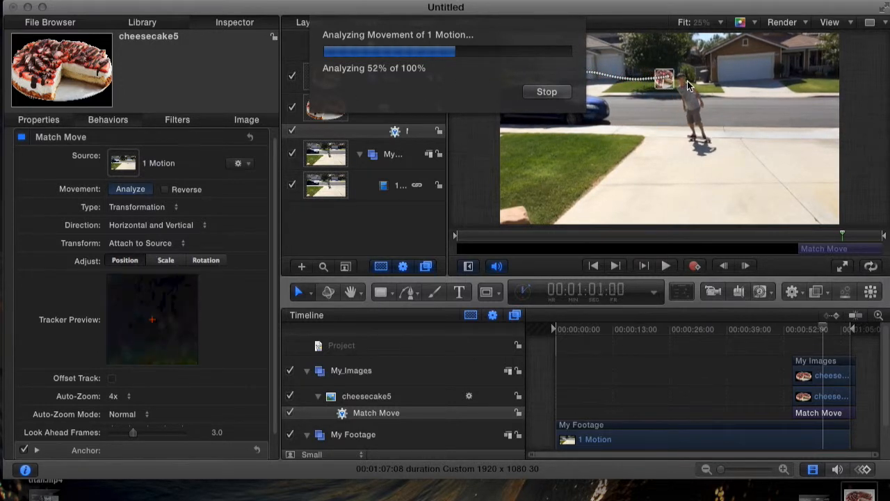
{"action": "key", "text": "Escape"}
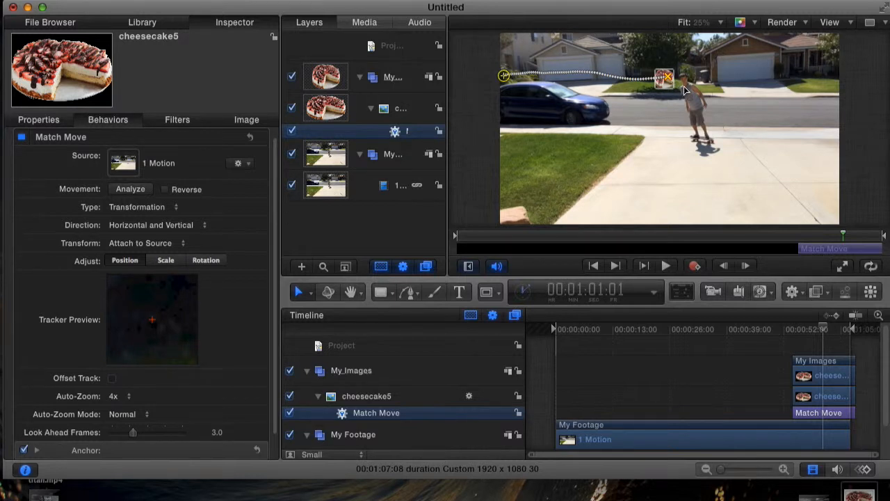
Reposition the Match Move tracker and the cheesecake image onto the skateboarder's head at 00:01:01:01.
{"action": "left_click", "coordinate": [665, 78]}
{"action": "left_click_drag", "start_coordinate": [669, 78], "coordinate": [684, 73]}
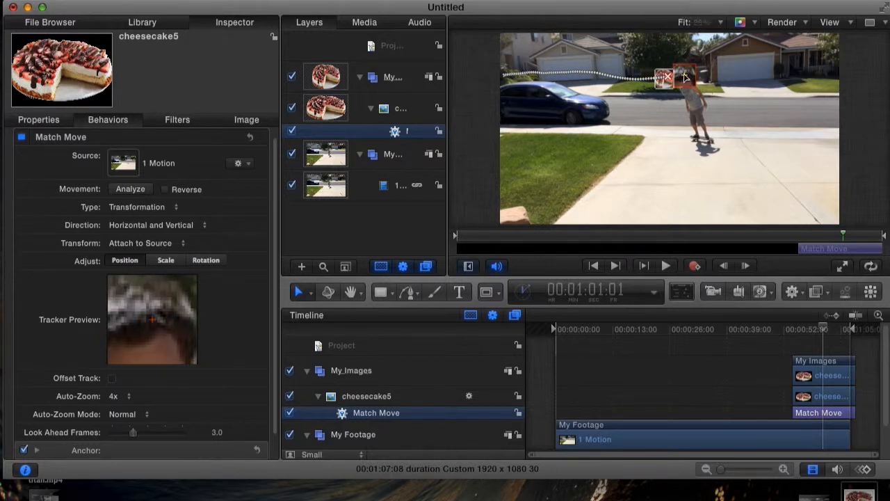
{"action": "left_click", "coordinate": [367, 111]}
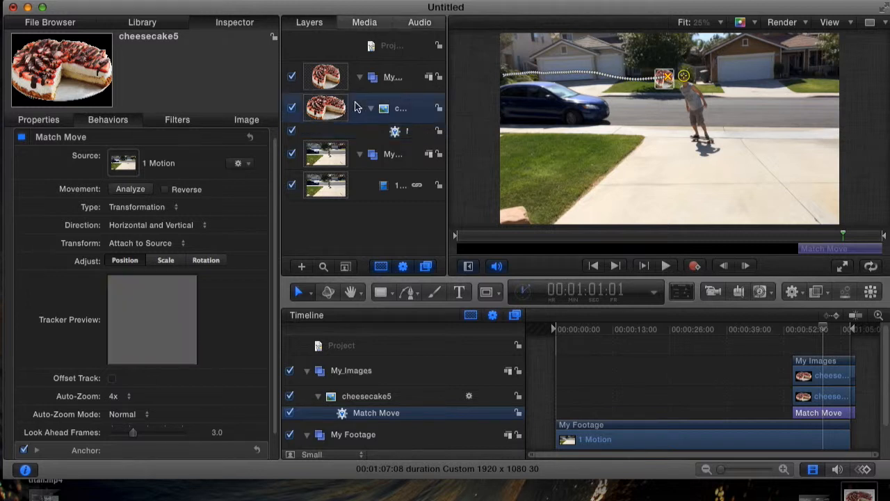
{"action": "left_click_drag", "start_coordinate": [666, 79], "coordinate": [683, 76]}
{"action": "key", "text": "super+z"}
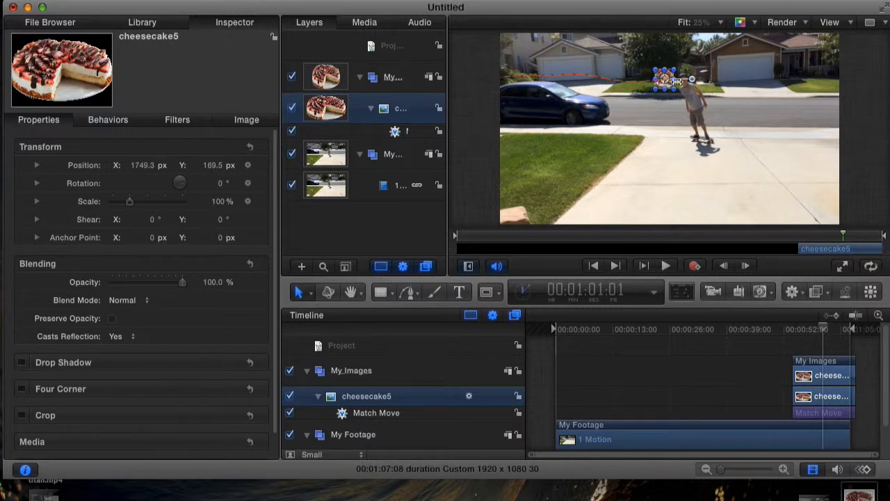
{"action": "left_click", "coordinate": [333, 132]}
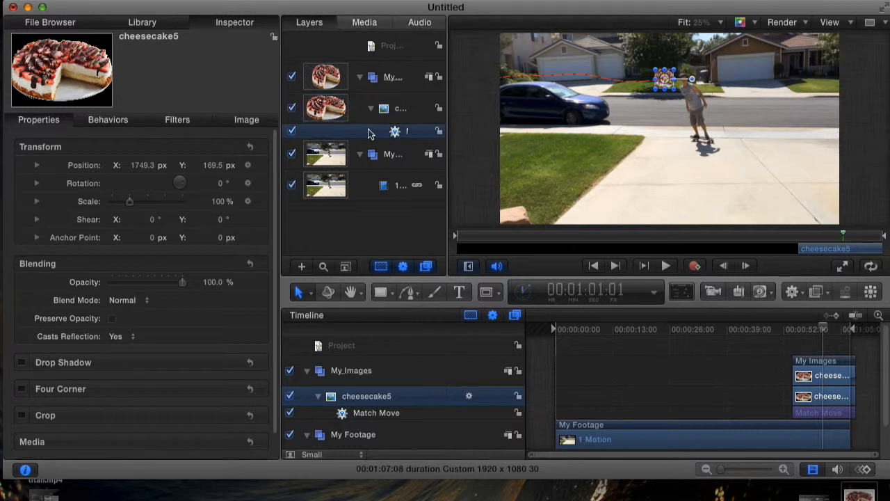
{"action": "mouse_move", "coordinate": [664, 77]}
{"action": "left_mouse_down"}
{"action": "mouse_move", "coordinate": [656, 76]}
{"action": "mouse_move", "coordinate": [669, 90]}
{"action": "left_mouse_up"}
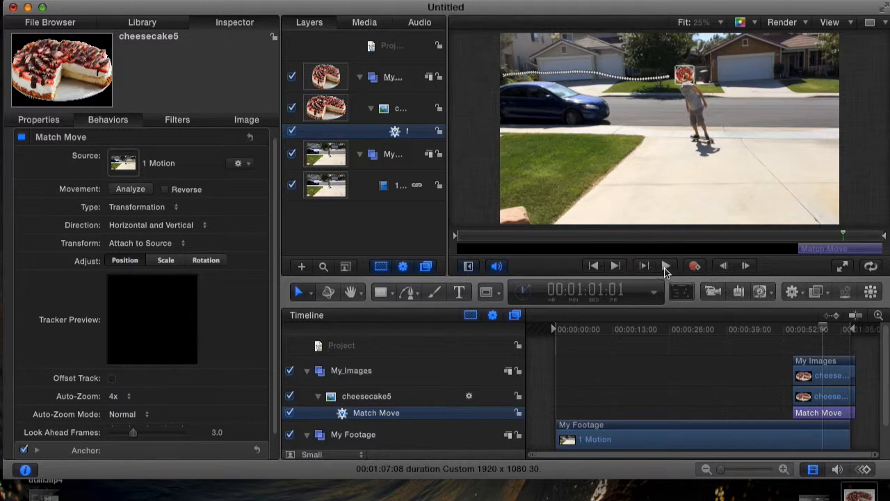
Resume the movement analysis to 00:01:01:15, then realign the tracker and cheesecake image with the skateboarder's head.
{"action": "left_click", "coordinate": [130, 189]}
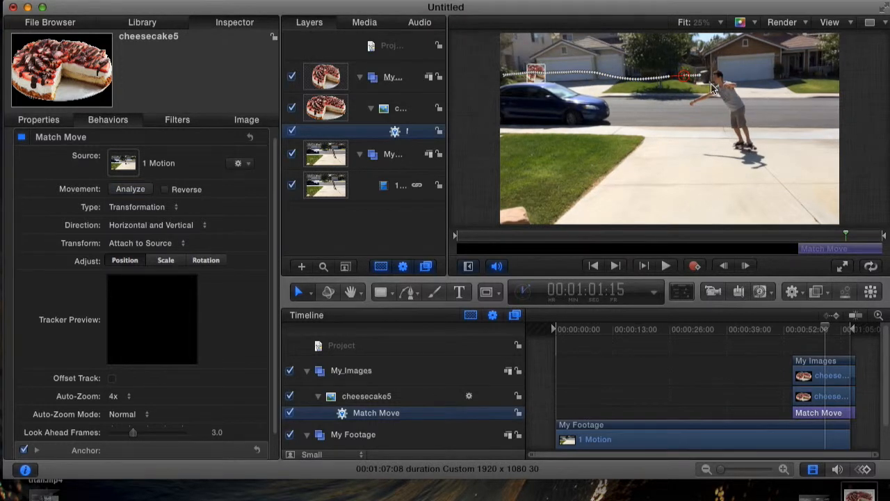
{"action": "left_click_drag", "start_coordinate": [685, 75], "coordinate": [717, 76]}
{"action": "left_click", "coordinate": [537, 70]}
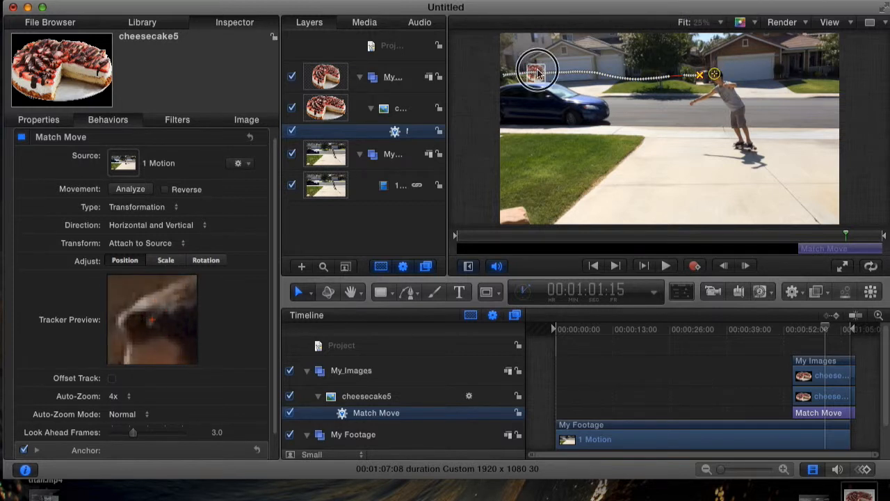
{"action": "left_click", "coordinate": [539, 78]}
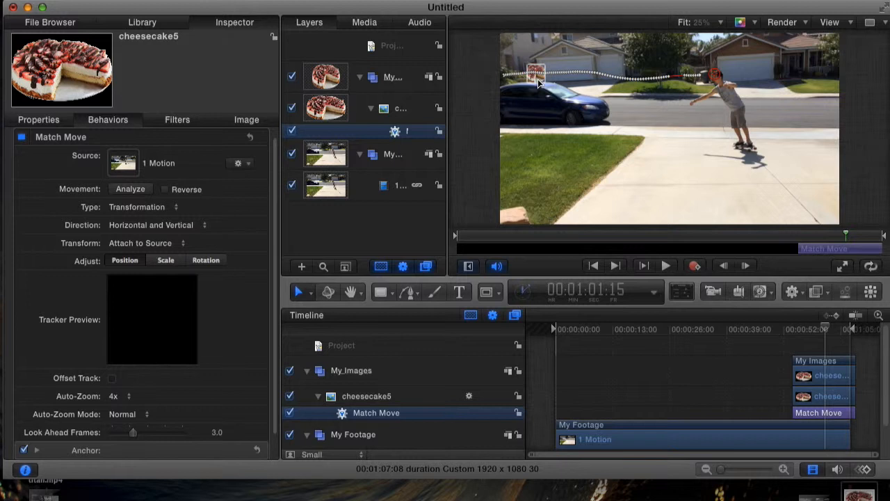
{"action": "left_click", "coordinate": [536, 69]}
{"action": "left_click_drag", "start_coordinate": [533, 83], "coordinate": [555, 82]}
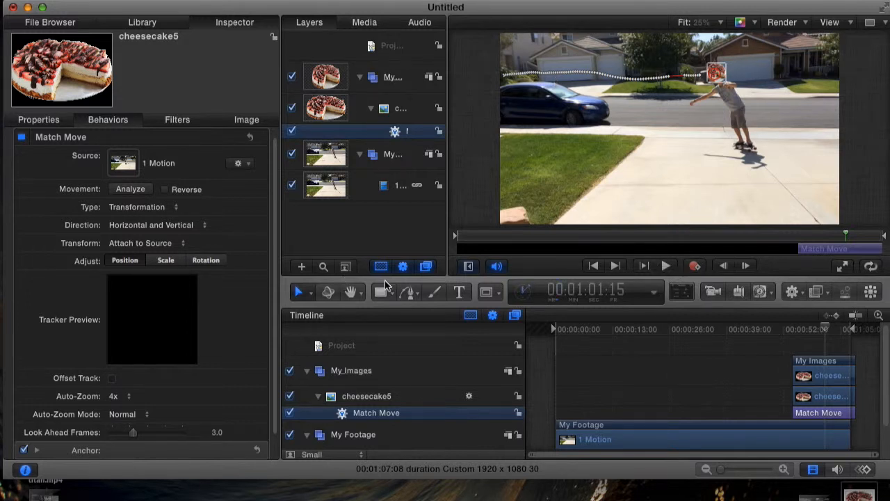
Continue the analysis in short stretches to 00:01:02:29, realigning the tracker and cheesecake with the head at each stop, including 00:01:01:28.
{"action": "left_click", "coordinate": [132, 190]}
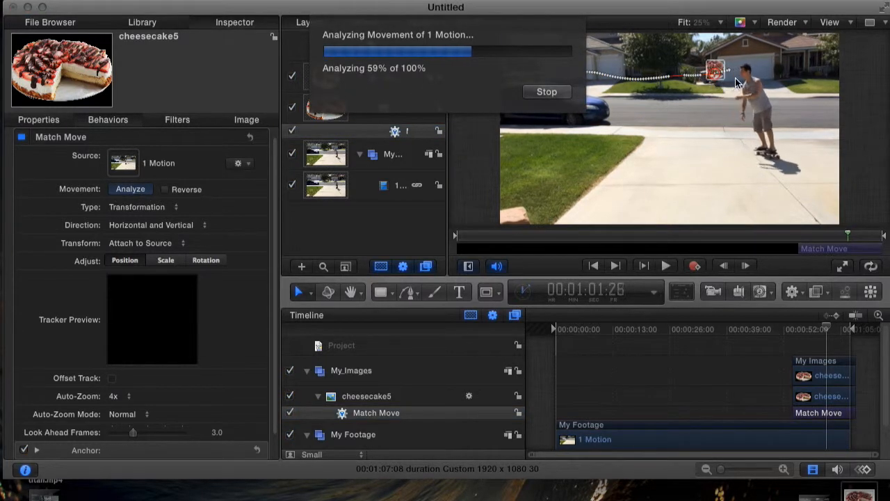
{"action": "mouse_move", "coordinate": [724, 76]}
{"action": "left_mouse_down"}
{"action": "mouse_move", "coordinate": [747, 65]}
{"action": "mouse_move", "coordinate": [722, 68]}
{"action": "left_mouse_up"}
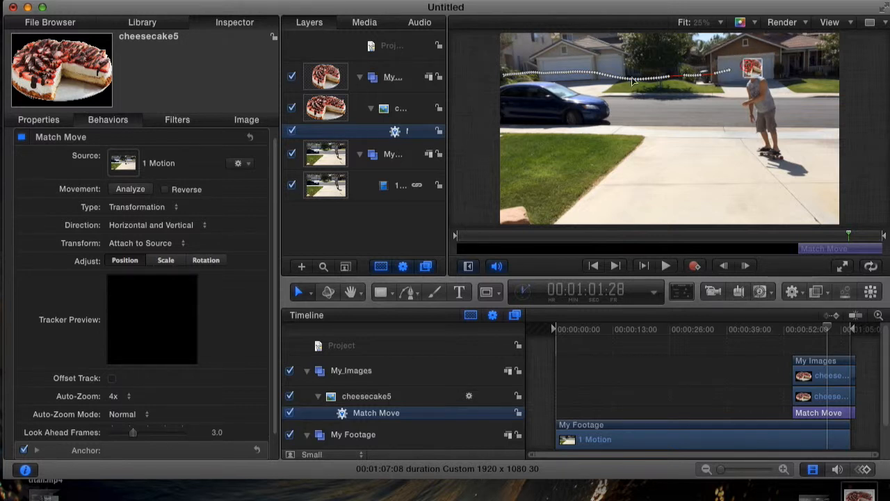
{"action": "left_click", "coordinate": [136, 189]}
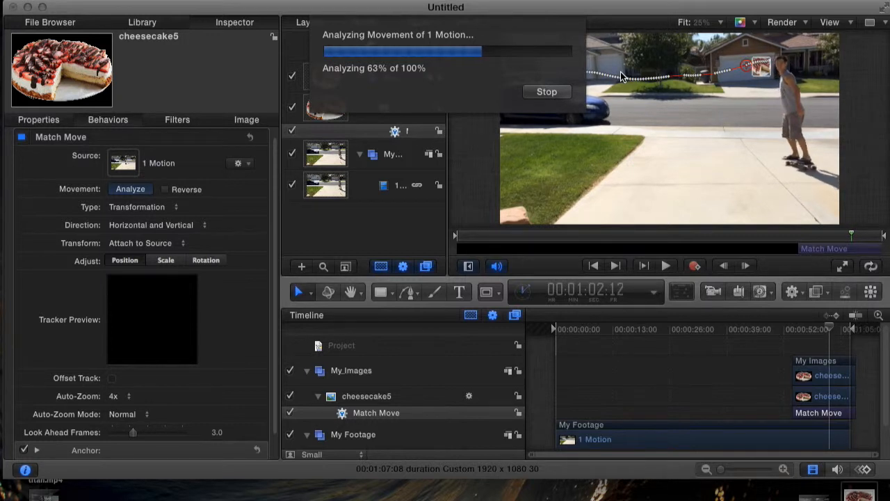
{"action": "mouse_move", "coordinate": [758, 72]}
{"action": "left_mouse_down"}
{"action": "mouse_move", "coordinate": [783, 54]}
{"action": "mouse_move", "coordinate": [760, 73]}
{"action": "left_mouse_up"}
{"action": "left_click", "coordinate": [758, 71]}
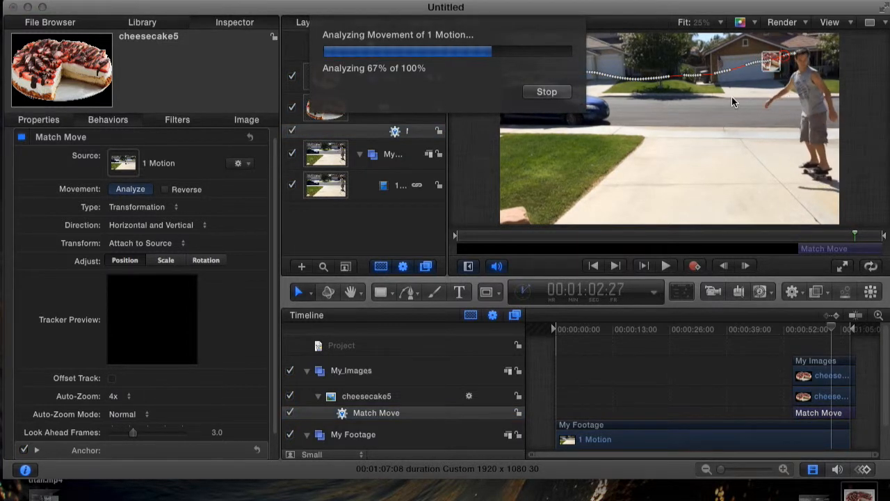
{"action": "mouse_move", "coordinate": [785, 57]}
{"action": "left_mouse_down"}
{"action": "mouse_move", "coordinate": [804, 53]}
{"action": "mouse_move", "coordinate": [768, 72]}
{"action": "mouse_move", "coordinate": [777, 70]}
{"action": "left_mouse_up"}
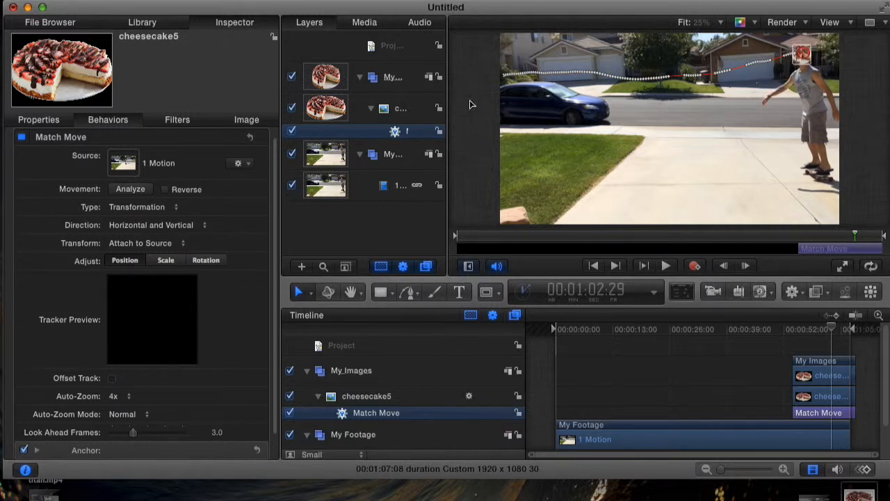
Continue the analysis to 00:01:04:00, realigning the tracker and cheesecake with the head at 00:01:03:11 and 00:01:04:00.
{"action": "left_click", "coordinate": [138, 194]}
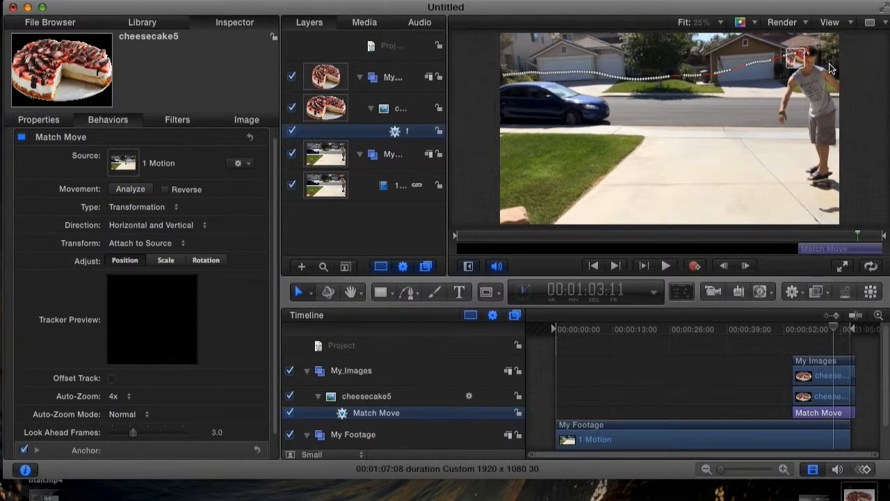
{"action": "left_click_drag", "start_coordinate": [809, 55], "coordinate": [798, 64]}
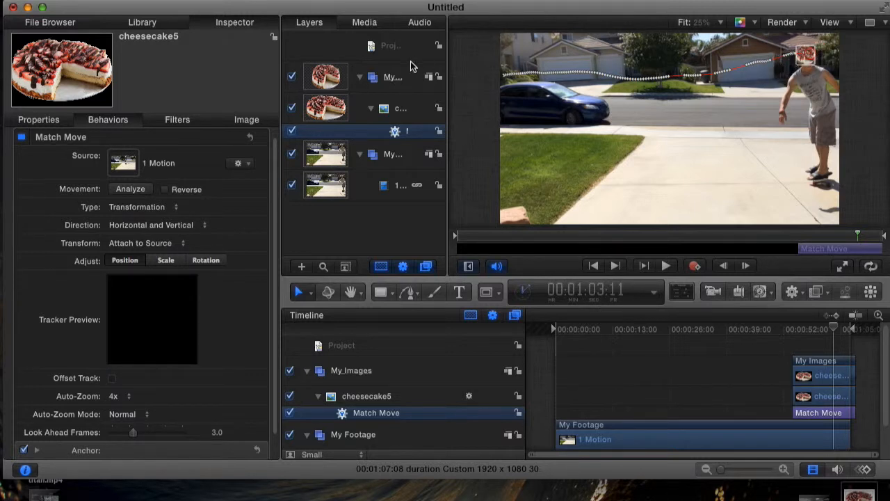
{"action": "left_click", "coordinate": [130, 189]}
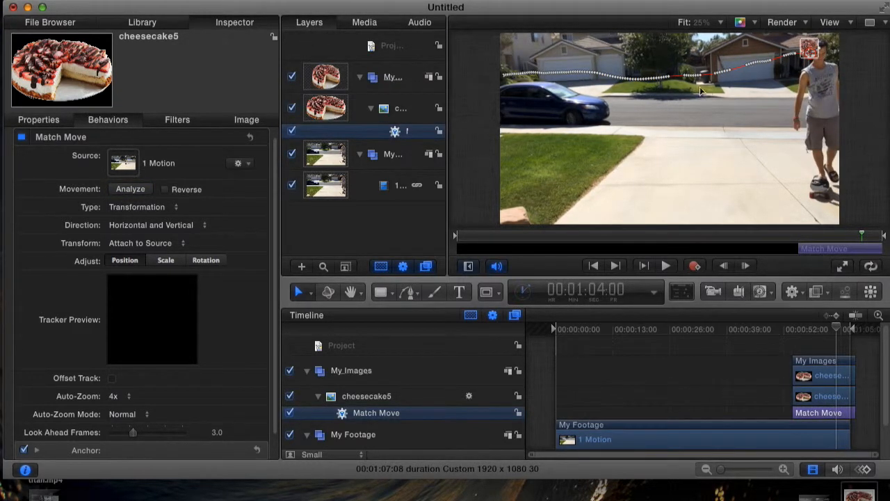
{"action": "left_click_drag", "start_coordinate": [810, 49], "coordinate": [819, 47]}
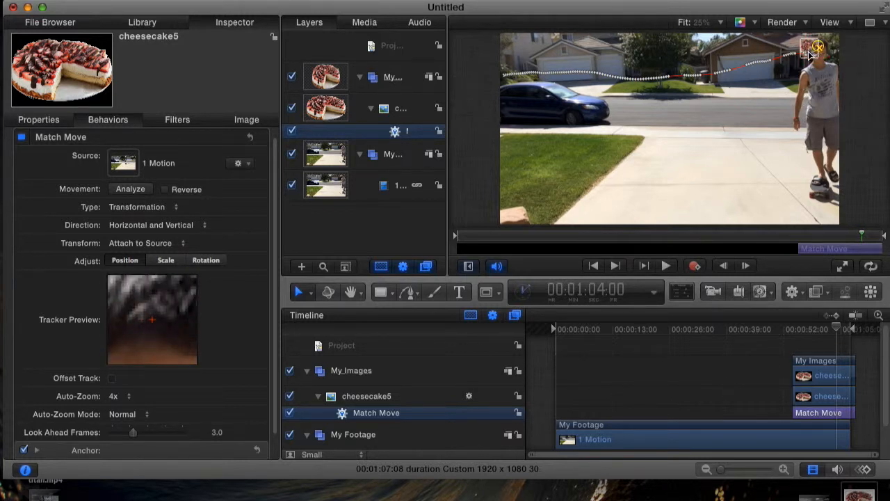
{"action": "mouse_move", "coordinate": [808, 55]}
{"action": "left_mouse_down"}
{"action": "mouse_move", "coordinate": [812, 40]}
{"action": "mouse_move", "coordinate": [805, 46]}
{"action": "left_mouse_up"}
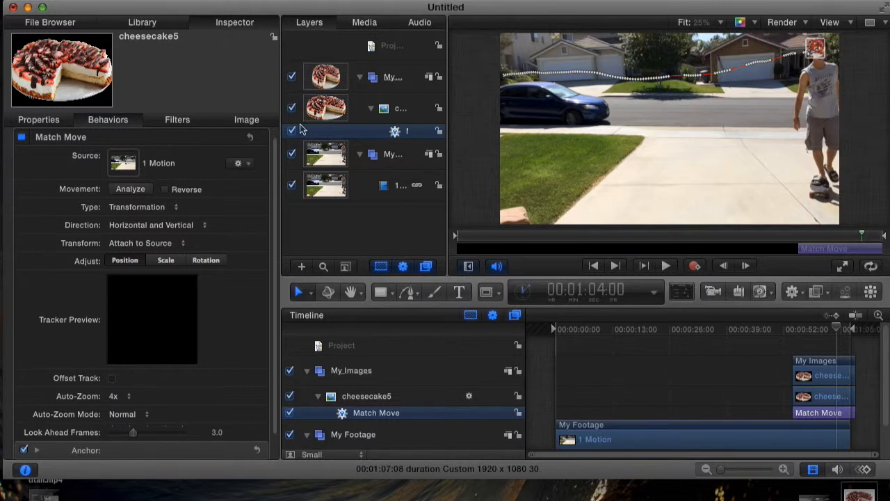
Analyze to 00:01:05:13, realign the tracker and cheesecake with the head, and finish the analysis at 00:01:06:27.
{"action": "left_click", "coordinate": [130, 188]}
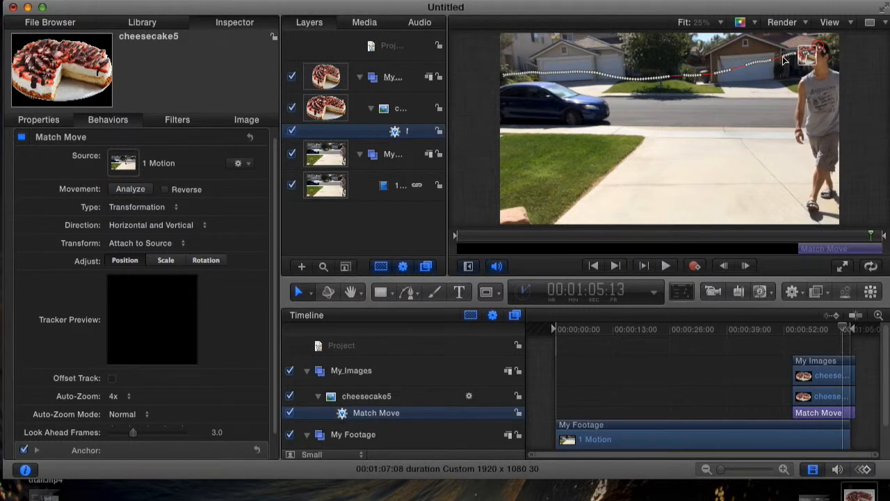
{"action": "left_click_drag", "start_coordinate": [818, 49], "coordinate": [806, 66]}
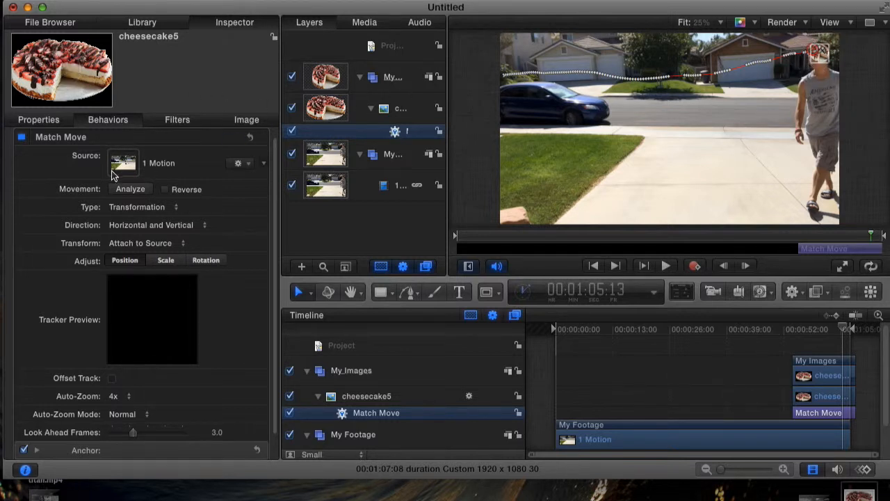
{"action": "left_click", "coordinate": [131, 189]}
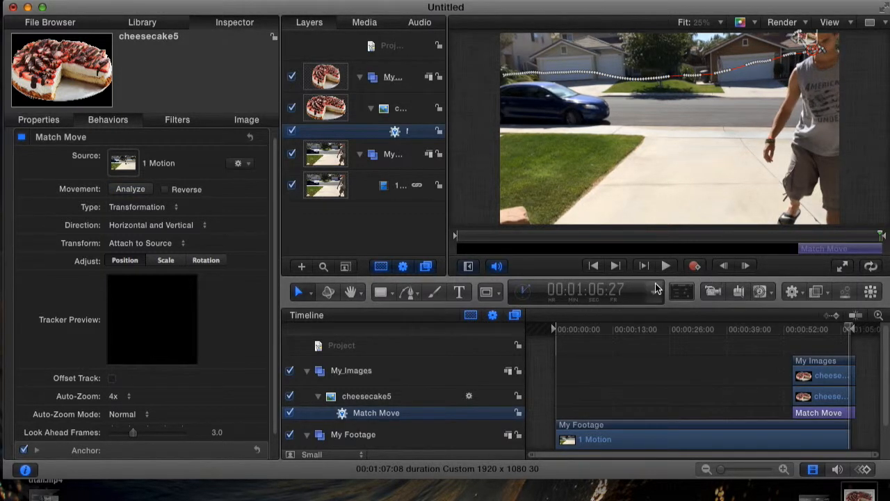
Play back the tracked cheesecake section from around 00:00:53:12 to the end with only the Project selected.
{"action": "left_click_drag", "start_coordinate": [848, 330], "coordinate": [790, 331]}
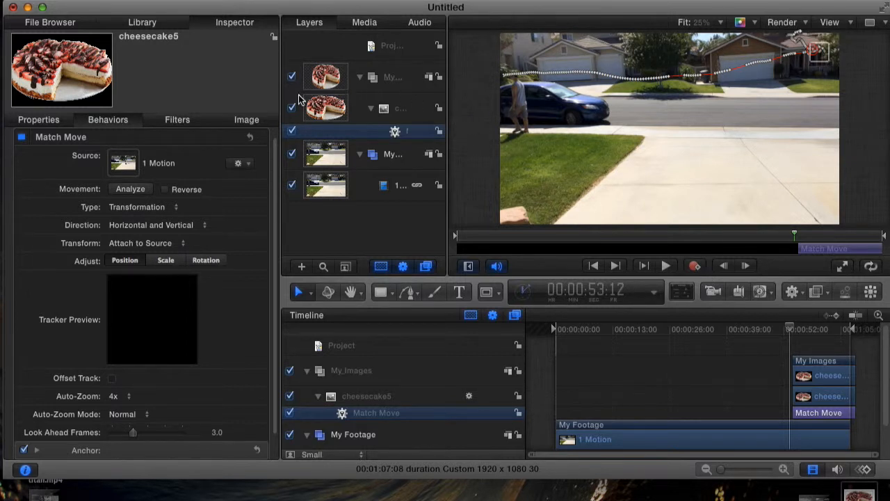
{"action": "left_click", "coordinate": [339, 78]}
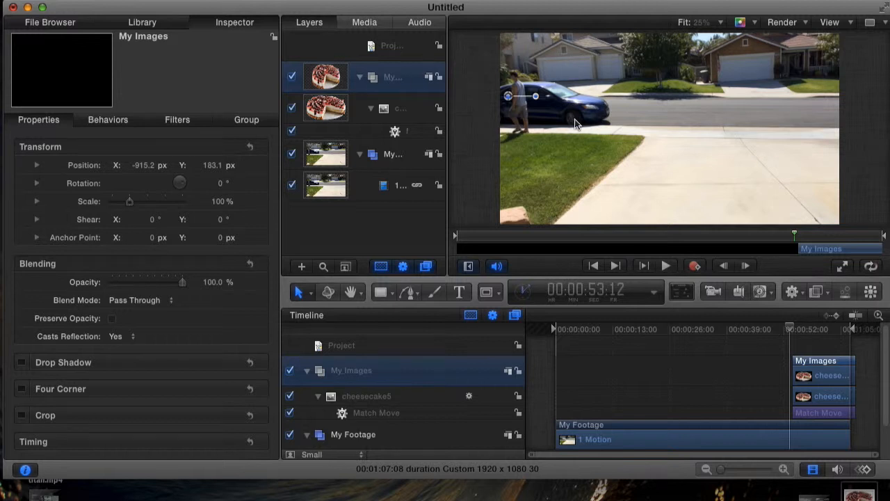
{"action": "left_click", "coordinate": [783, 328]}
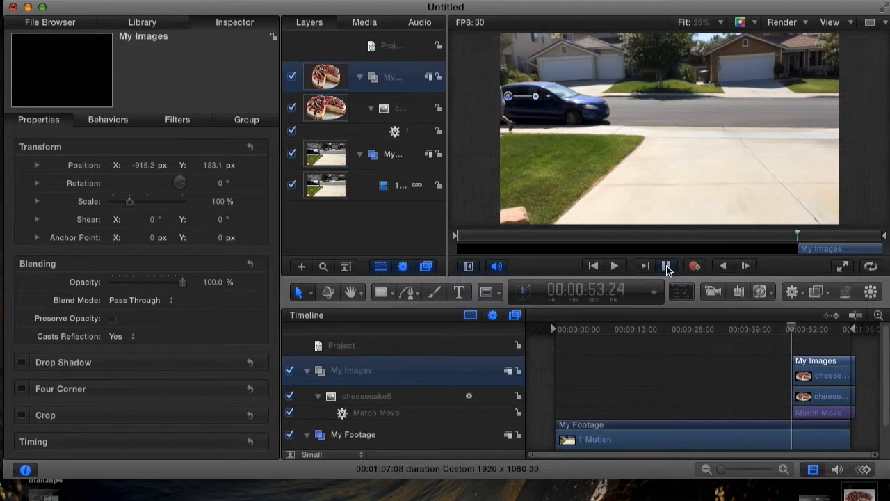
{"action": "left_click", "coordinate": [329, 46]}
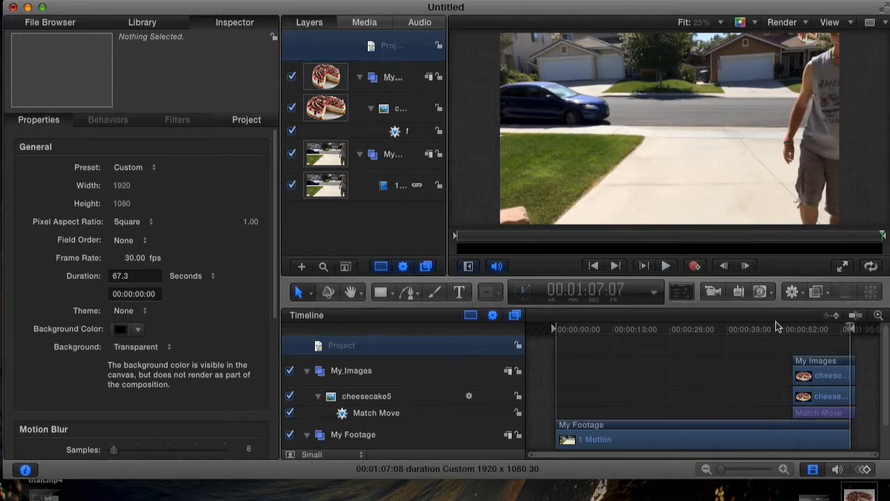
Move the playhead to 00:01:00:22 and align the cheesecake5 image with the skateboarder's head.
{"action": "left_click", "coordinate": [823, 413]}
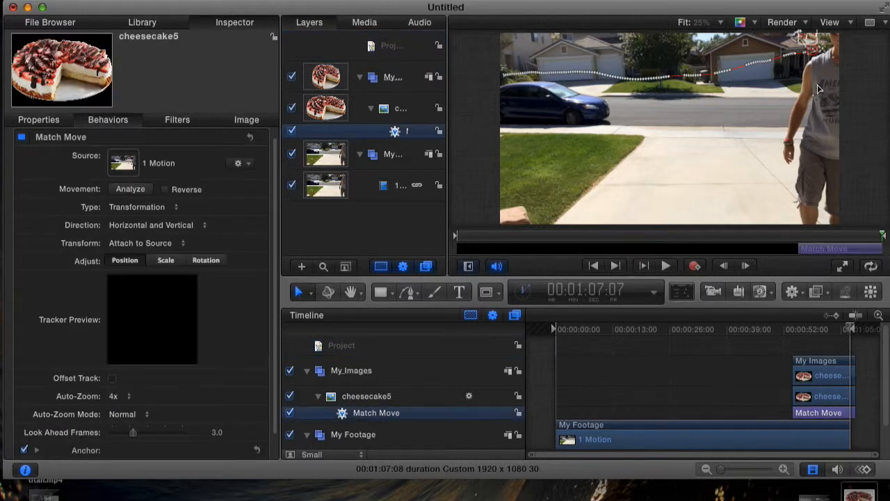
{"action": "left_click_drag", "start_coordinate": [851, 330], "coordinate": [823, 332]}
{"action": "left_click", "coordinate": [801, 293]}
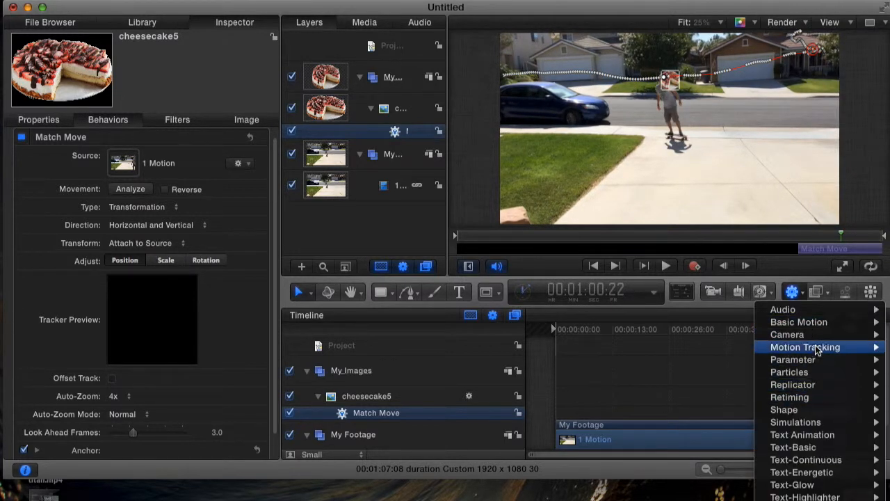
{"action": "left_click", "coordinate": [779, 259]}
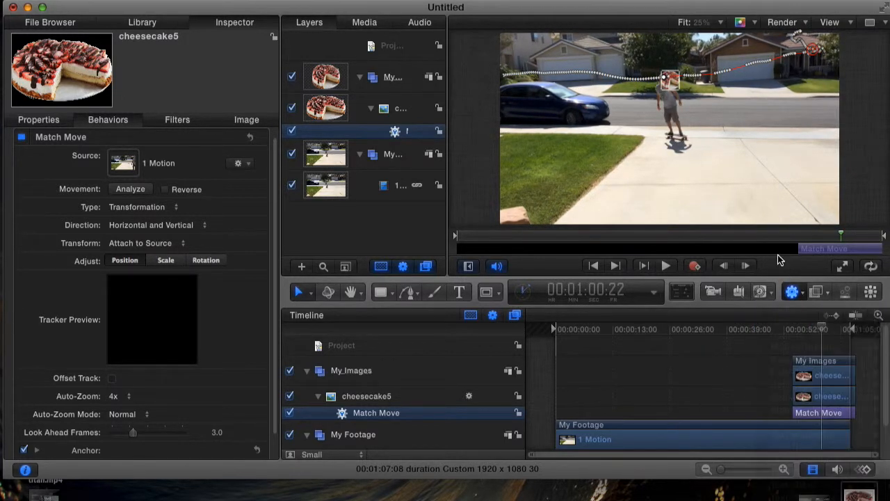
{"action": "left_click", "coordinate": [429, 107]}
{"action": "mouse_move", "coordinate": [680, 89]}
{"action": "left_mouse_down"}
{"action": "mouse_move", "coordinate": [690, 97]}
{"action": "mouse_move", "coordinate": [678, 78]}
{"action": "left_mouse_up"}
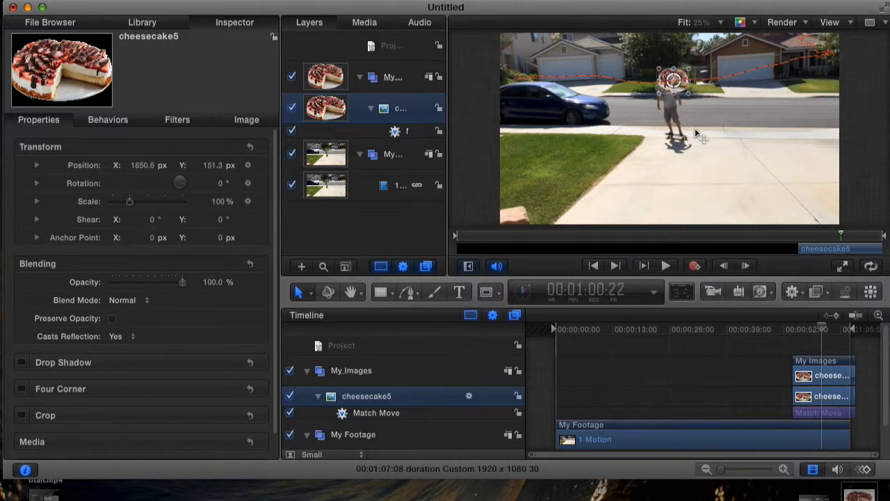
Play back the project from its first frame to review the tracked cheesecake.
{"action": "left_click", "coordinate": [594, 267]}
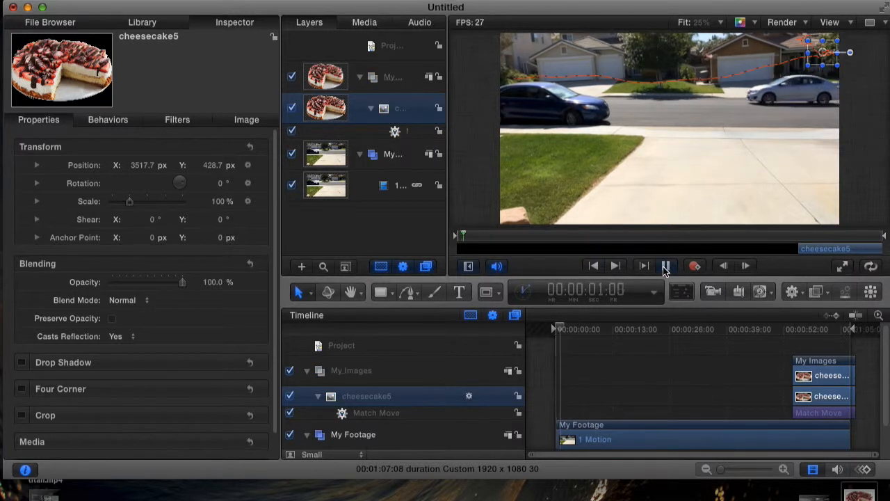
{"action": "left_click", "coordinate": [644, 266]}
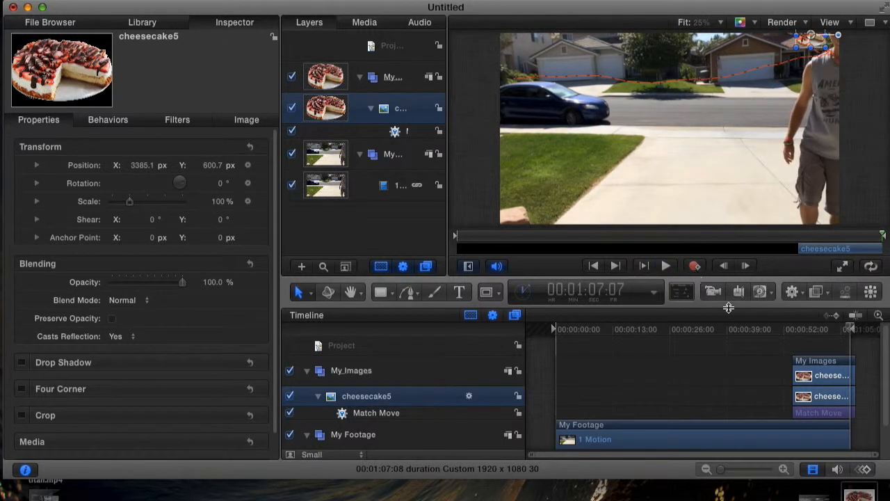
Review the available Motion Tracking and Basic Motion behaviors, and show the Library's behaviors without applying any.
{"action": "left_click", "coordinate": [793, 292]}
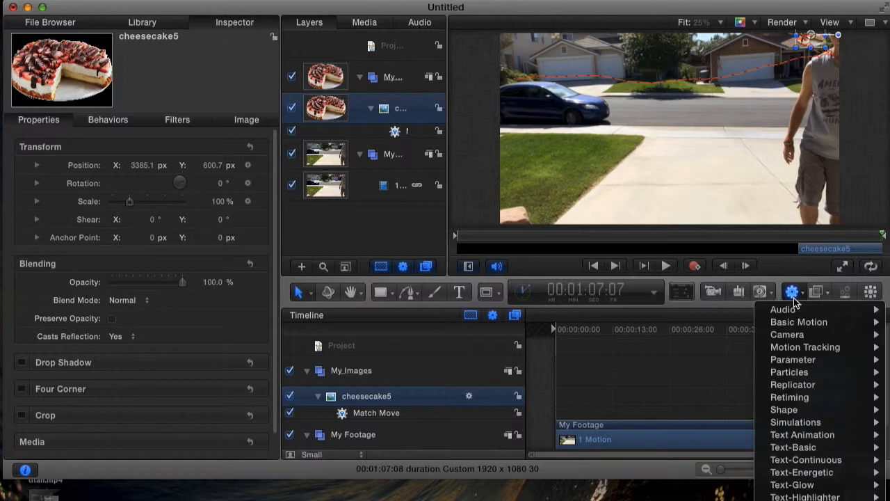
{"action": "mouse_move", "coordinate": [809, 346]}
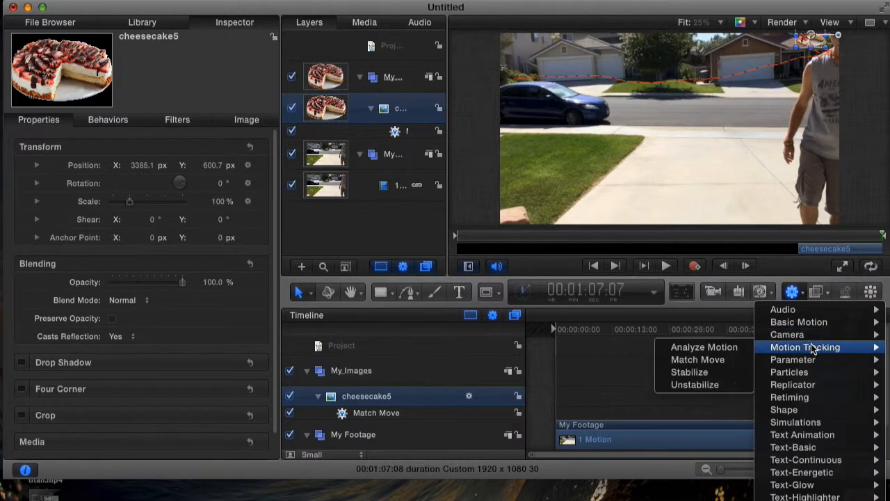
{"action": "left_click", "coordinate": [596, 387]}
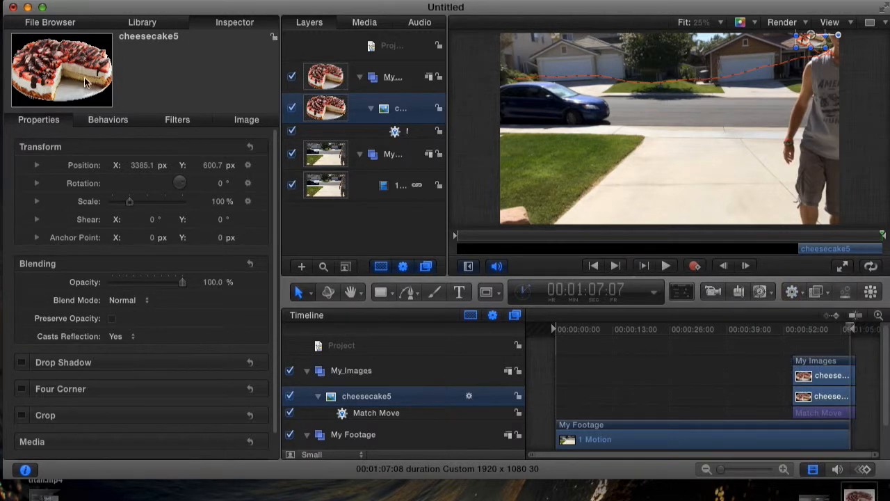
{"action": "left_click", "coordinate": [142, 22]}
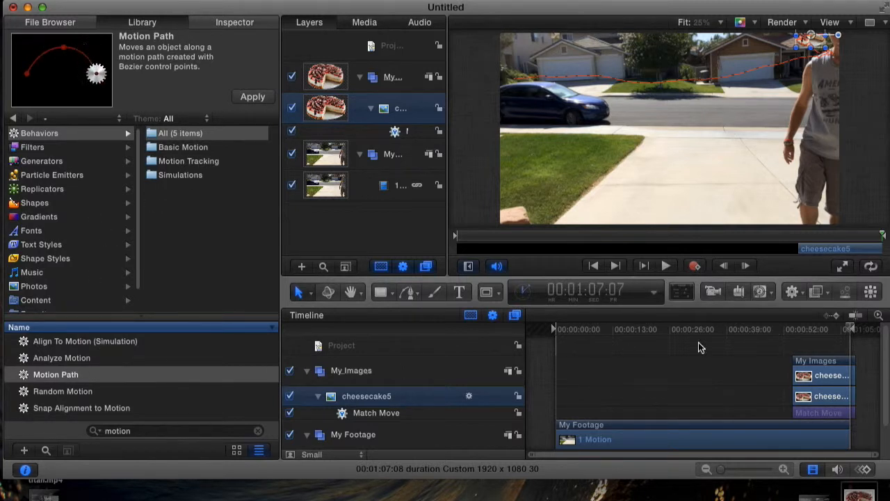
{"action": "left_click", "coordinate": [800, 293]}
{"action": "mouse_move", "coordinate": [803, 324]}
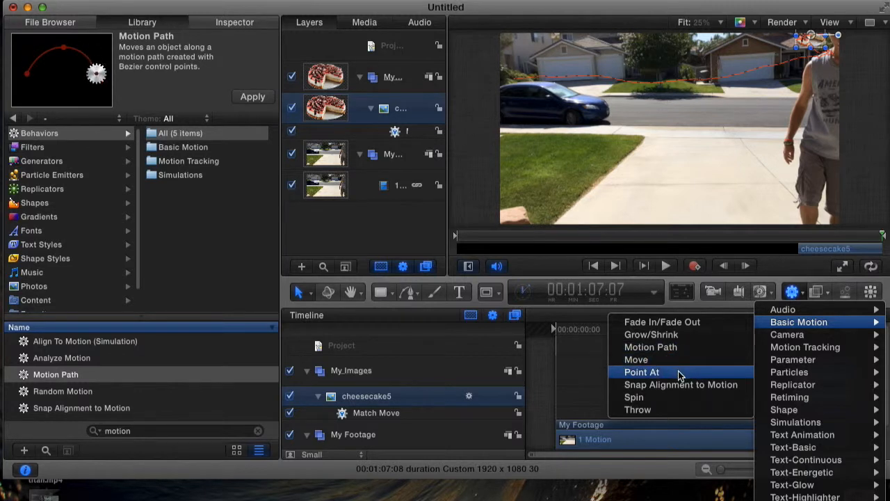
{"action": "left_click", "coordinate": [586, 363]}
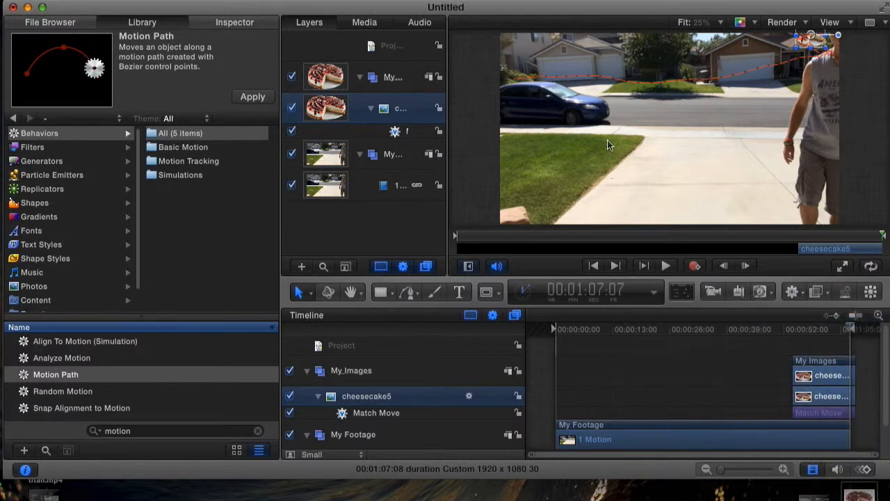